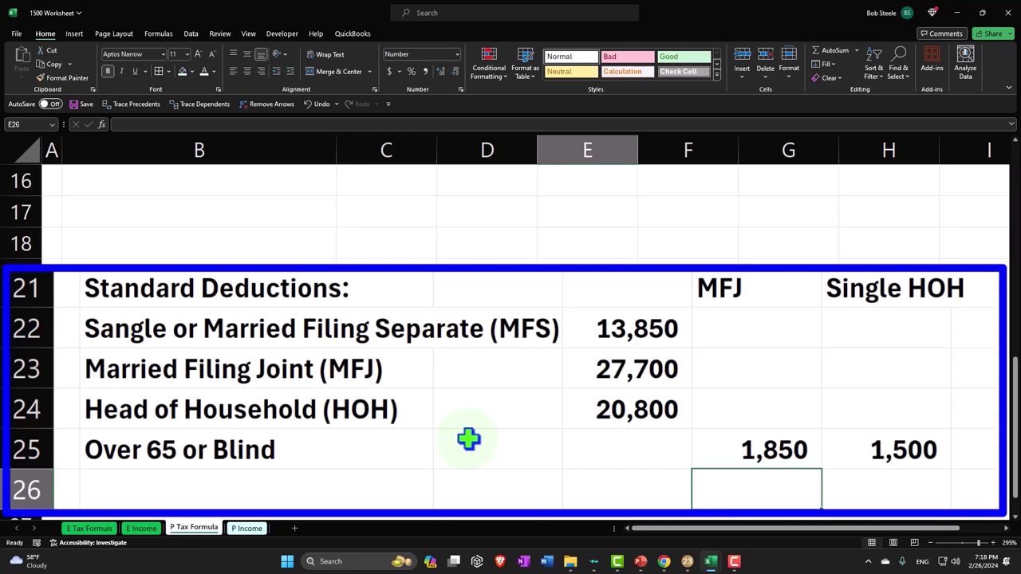
# Step: Format the MFJ and Single HOH headers in E21:F21 with black fill, white text and centred alignment
pyautogui.moveTo(748, 290); pyautogui.dragTo(822, 284)
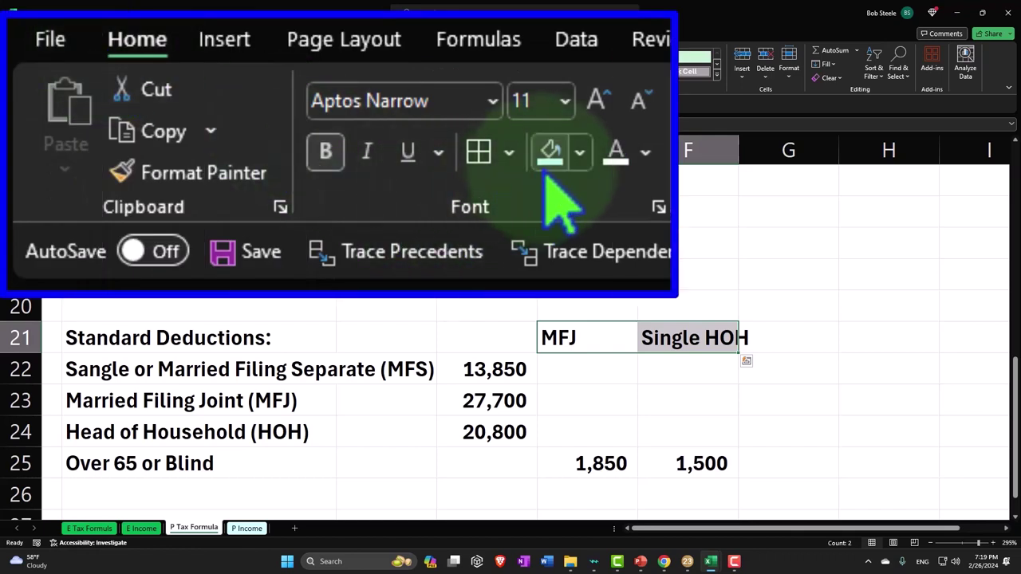
pyautogui.click(185, 70)
pyautogui.click(189, 94)
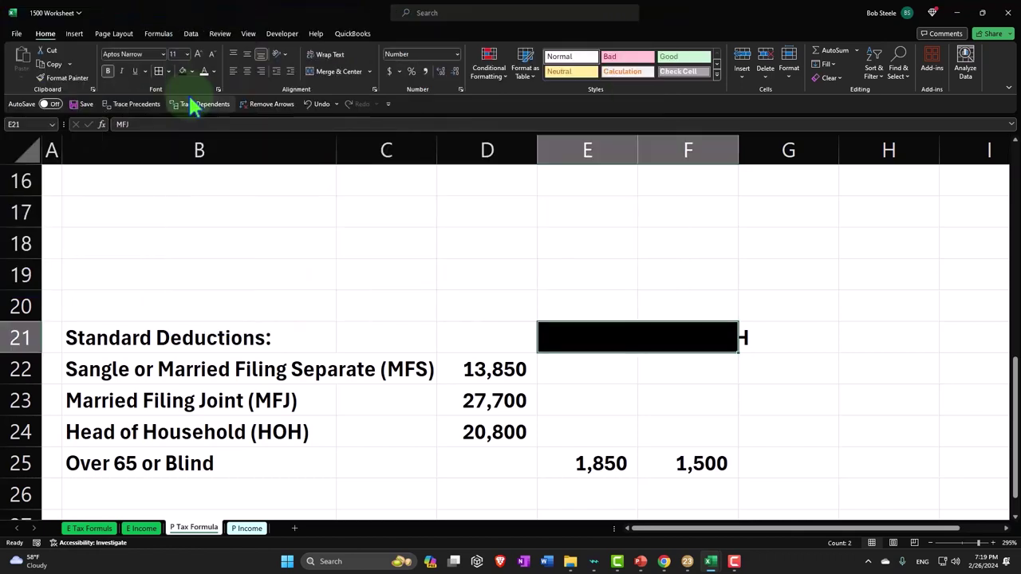
pyautogui.click(456, 126)
pyautogui.click(550, 123)
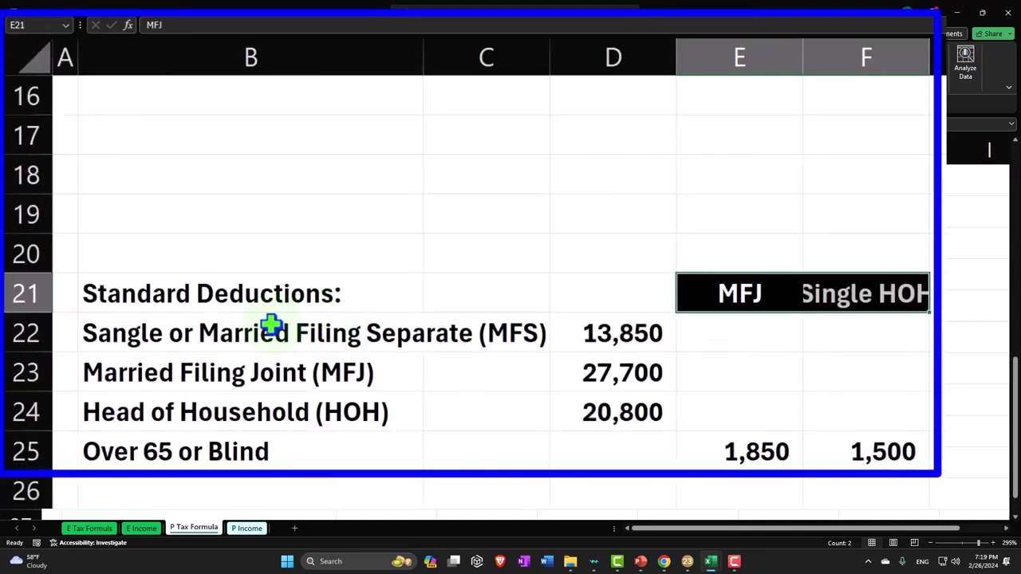
# Step: Add borders to all cells in B22:F25 and give the Standard Deductions header in B21:D21 black fill with white text
pyautogui.moveTo(255, 328); pyautogui.dragTo(859, 461)
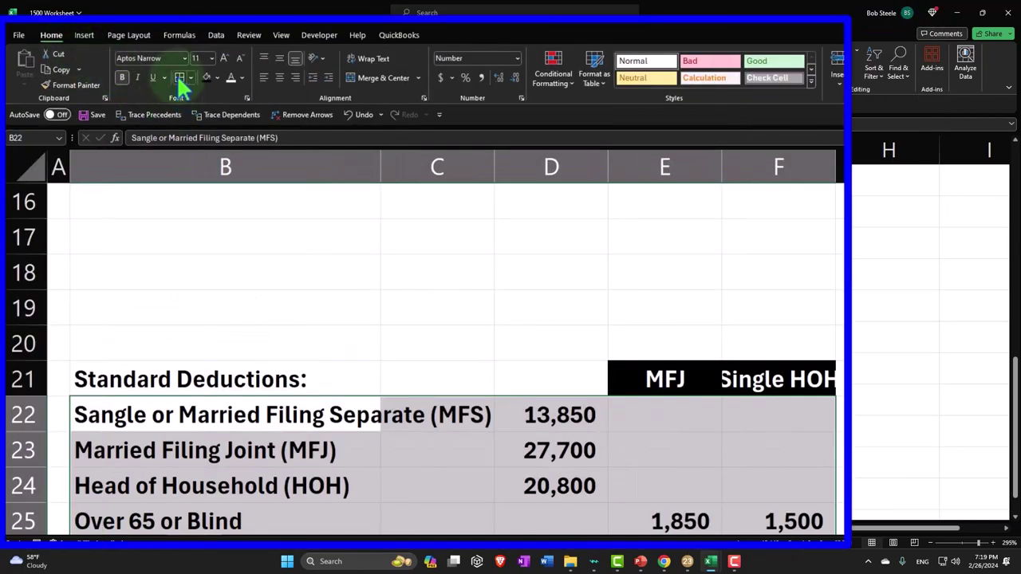
pyautogui.click(369, 482)
pyautogui.moveTo(319, 378); pyautogui.dragTo(539, 372)
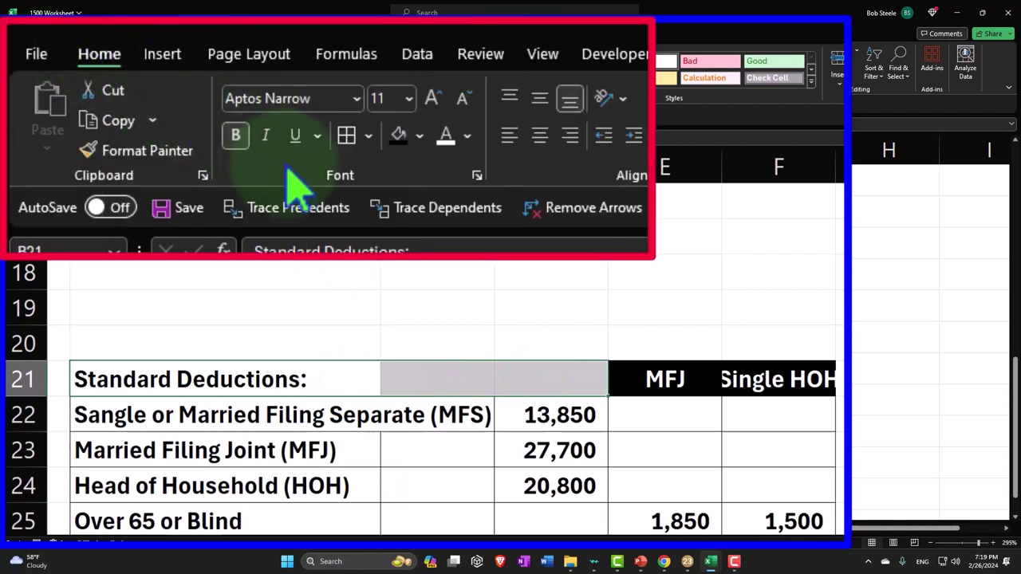
pyautogui.click(399, 142)
pyautogui.click(448, 142)
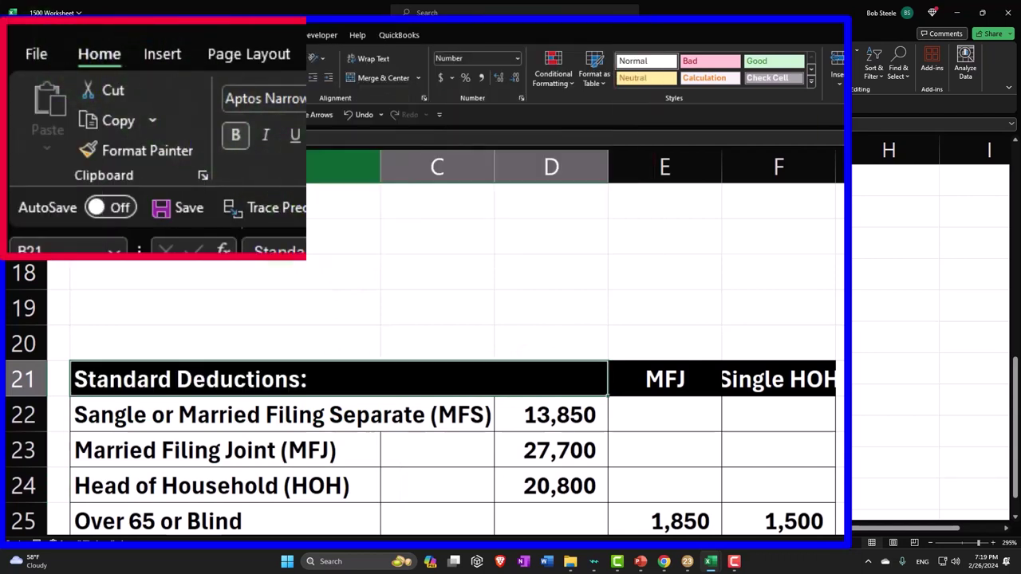
pyautogui.click(311, 334)
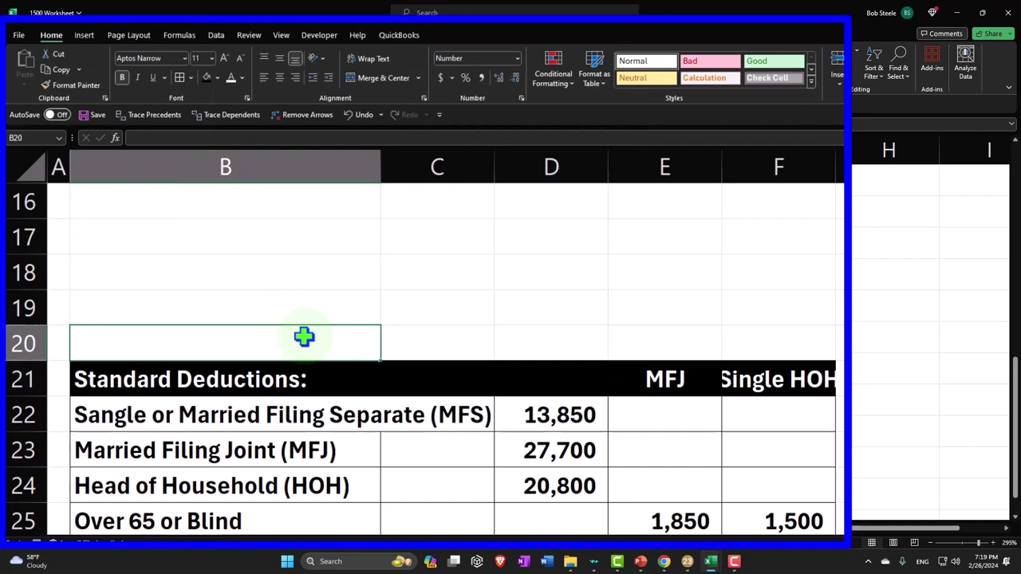
# Step: Enter the formula =D22 in C7 to link Standard Deductions to the single filer amount in the table below
pyautogui.scroll(5, 304, 336)
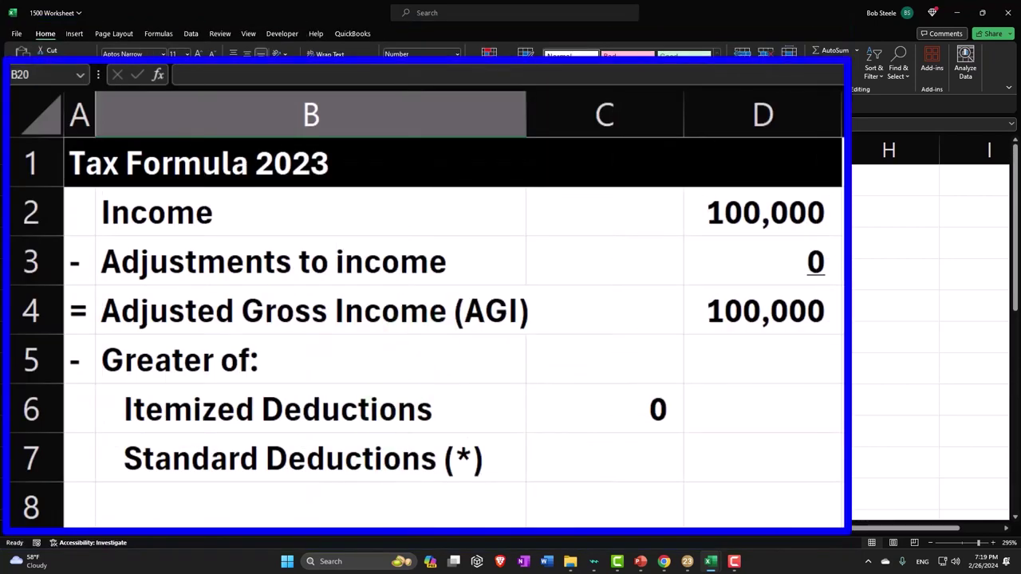
pyautogui.click(608, 457)
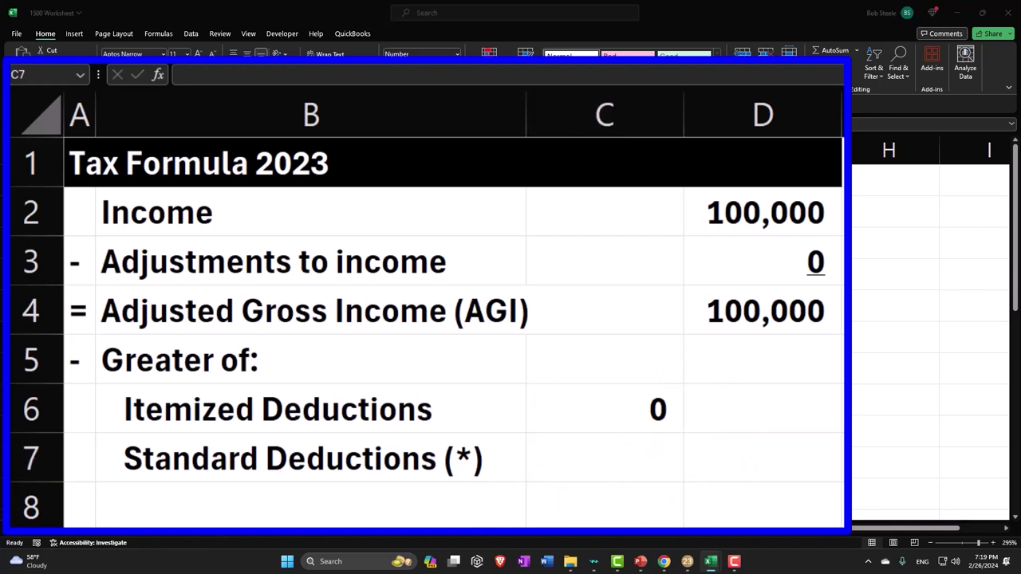
pyautogui.click(652, 451)
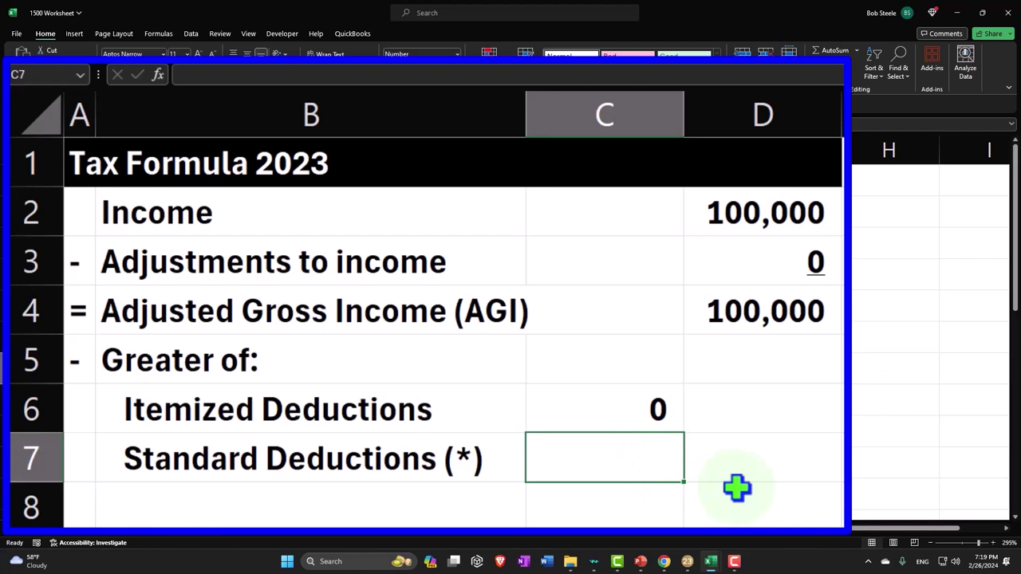
pyautogui.write('=')
pyautogui.press('Down')
pyautogui.press('Down')
pyautogui.press('Down')
pyautogui.press('Down')
pyautogui.press('Down')
pyautogui.press('Down')
pyautogui.press('Down')
pyautogui.press('Down')
pyautogui.press('Down')
pyautogui.press('Down')
pyautogui.press('Down')
pyautogui.press('Down')
pyautogui.press('Down')
pyautogui.press('Down')
pyautogui.press('Down')
pyautogui.press('Down')
pyautogui.press('Down')
pyautogui.press('Down')
pyautogui.press('Down')
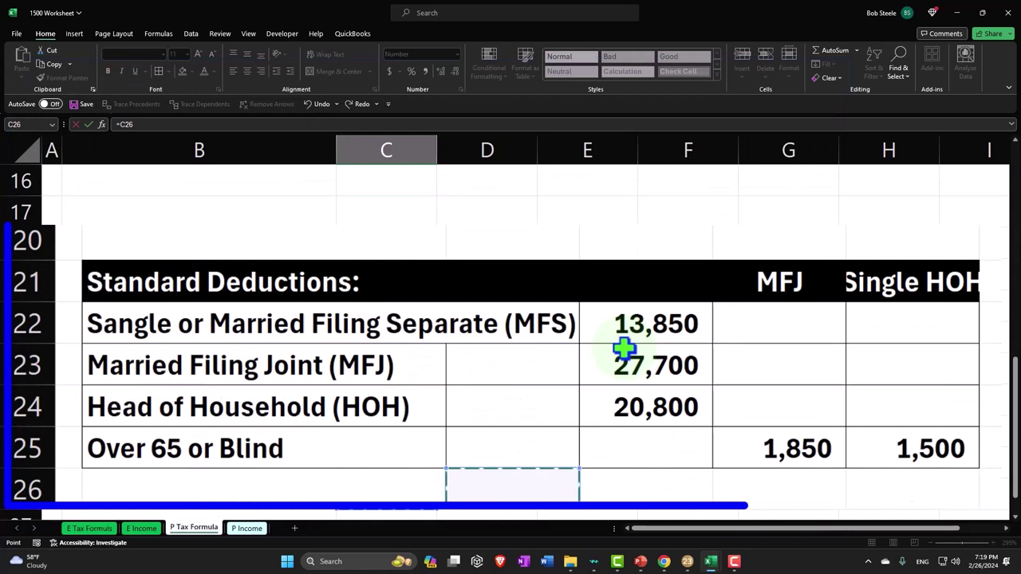
pyautogui.press('Up')
pyautogui.press('Up')
pyautogui.press('Up')
pyautogui.press('Up')
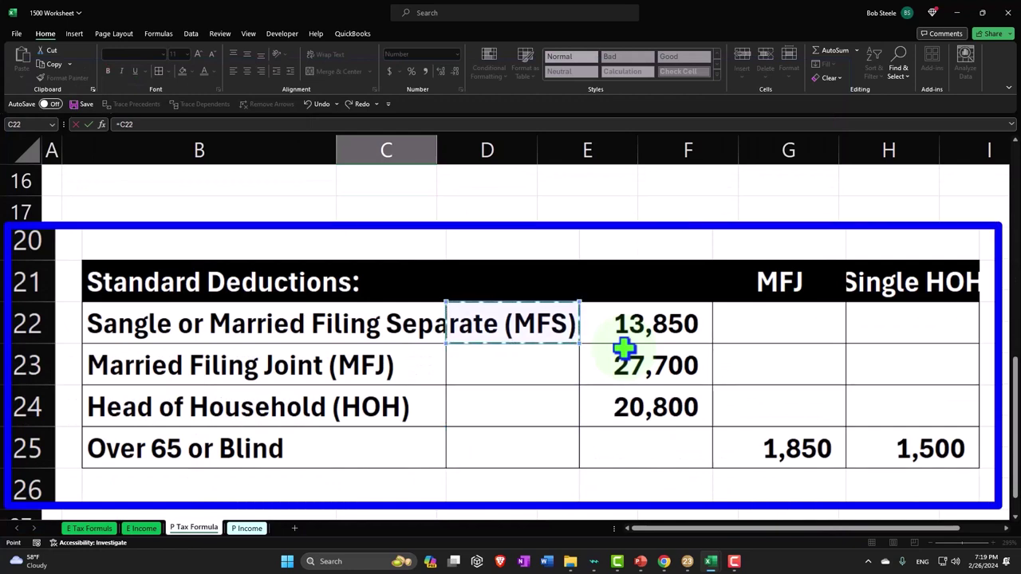
pyautogui.press('Right')
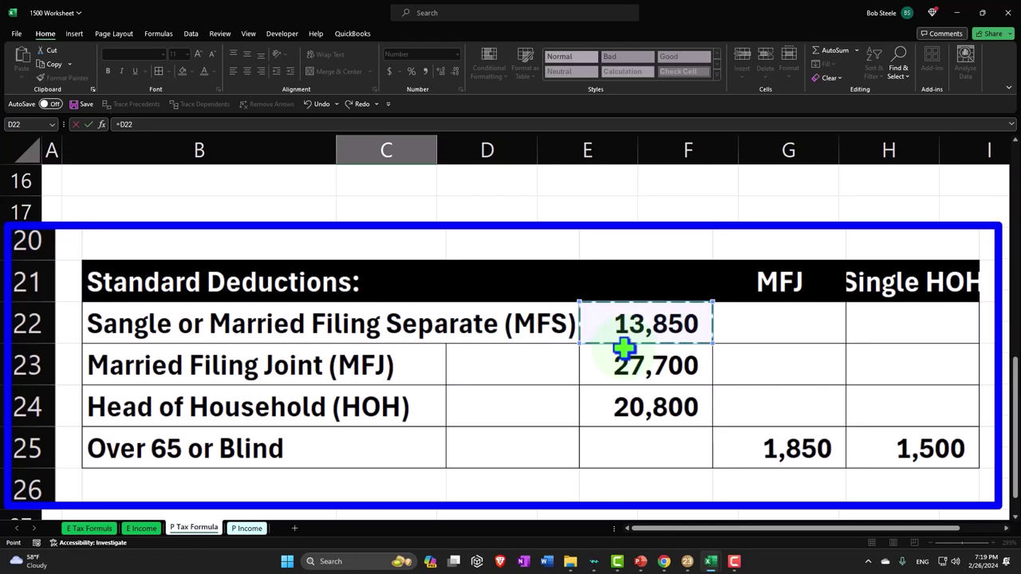
pyautogui.press('Return')
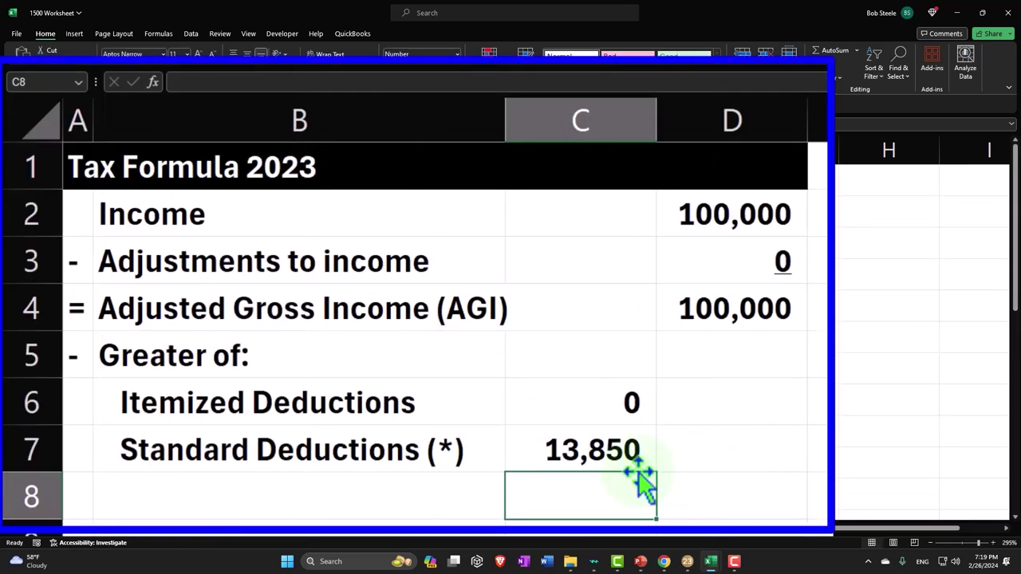
# Step: Switch to Lacerte, check the standard deduction and taxable income lines on Form 1040, and return to the Excel worksheet
pyautogui.click(689, 552)
pyautogui.click(31, 169)
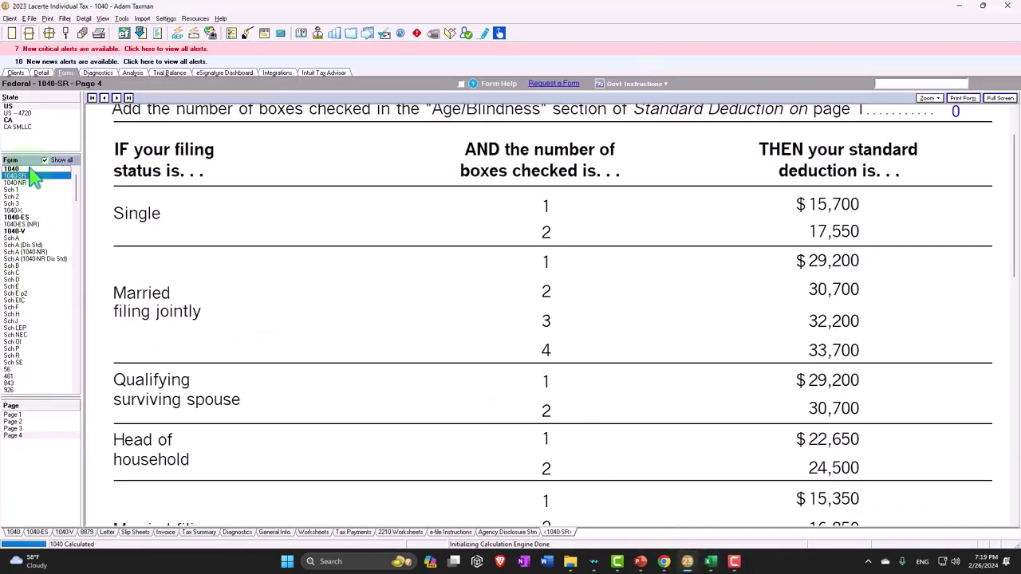
pyautogui.scroll(-10, 594, 405)
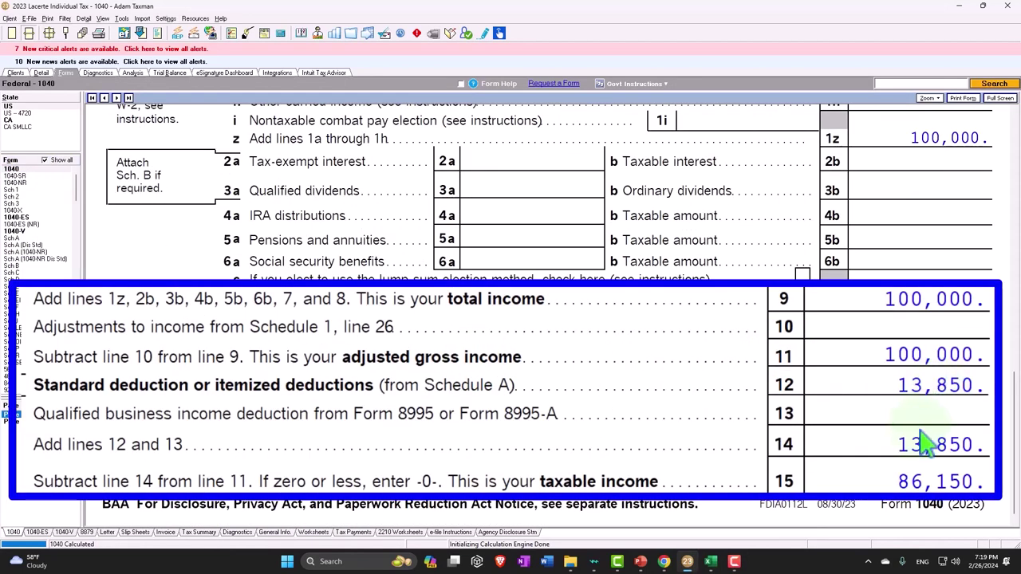
pyautogui.click(958, 5)
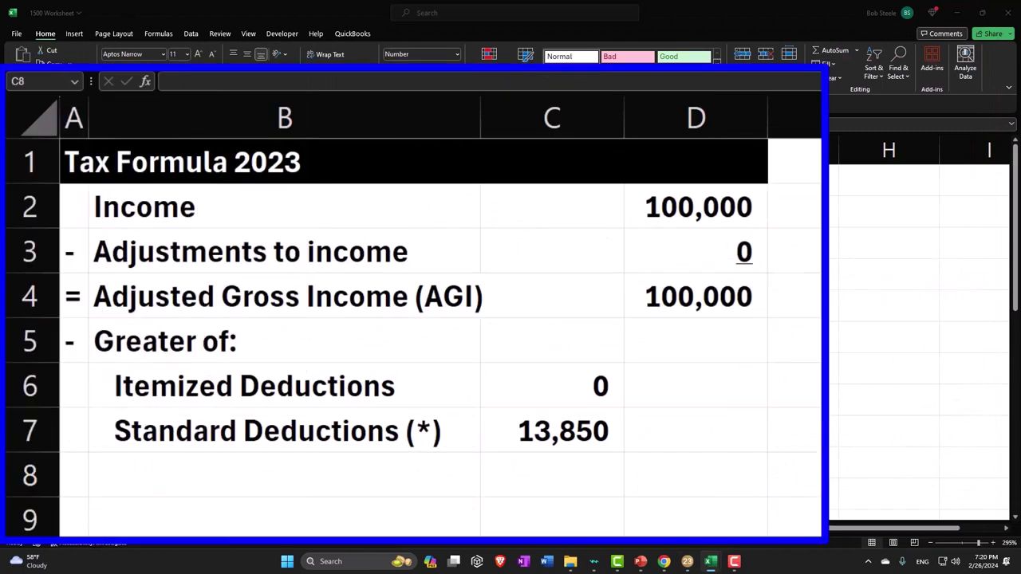
# Step: Enter the formula =MAX(C6:C7) in D7 to pick the larger of itemized and standard deductions
pyautogui.click(593, 423)
pyautogui.click(699, 426)
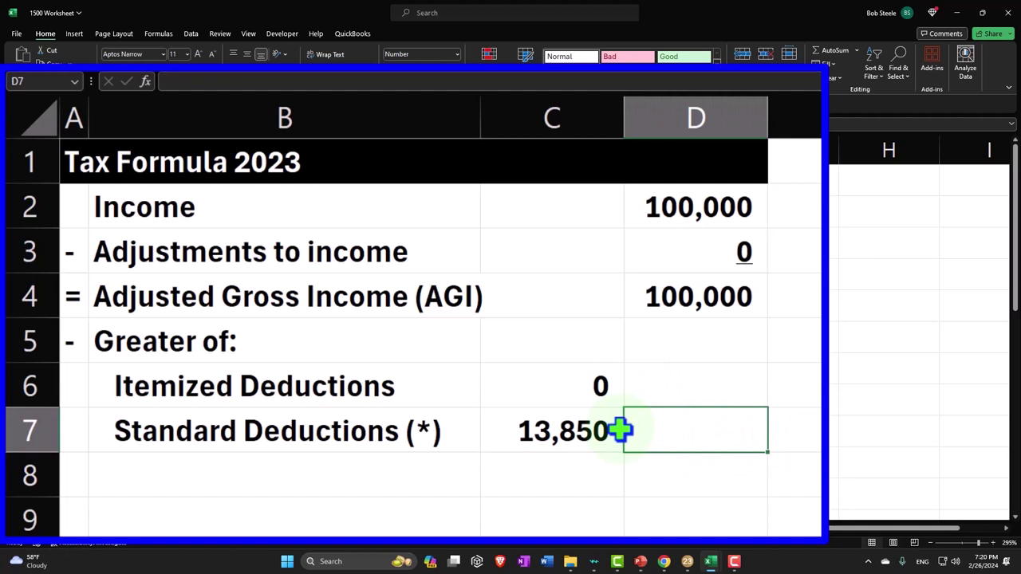
pyautogui.click(595, 435)
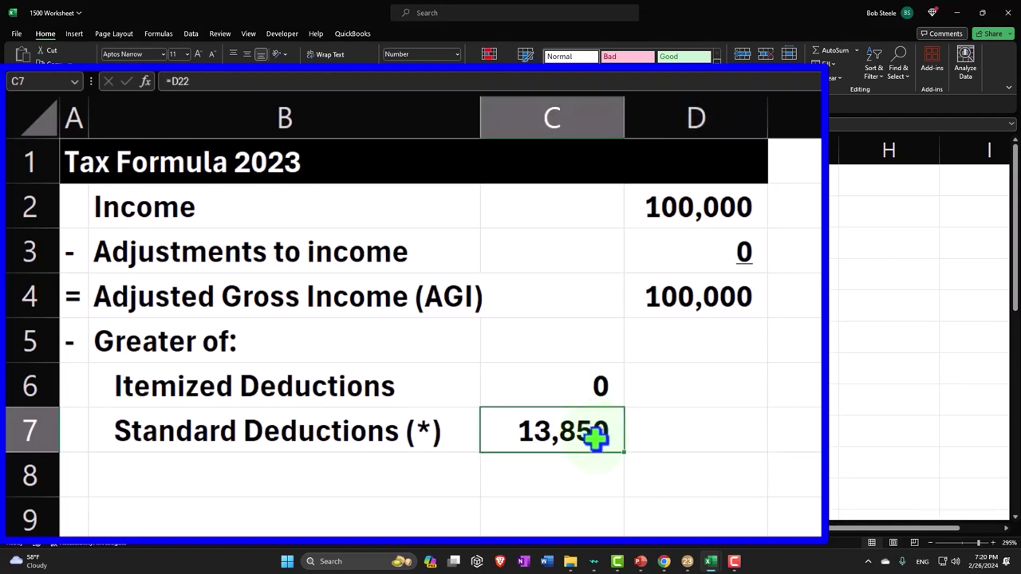
pyautogui.click(745, 431)
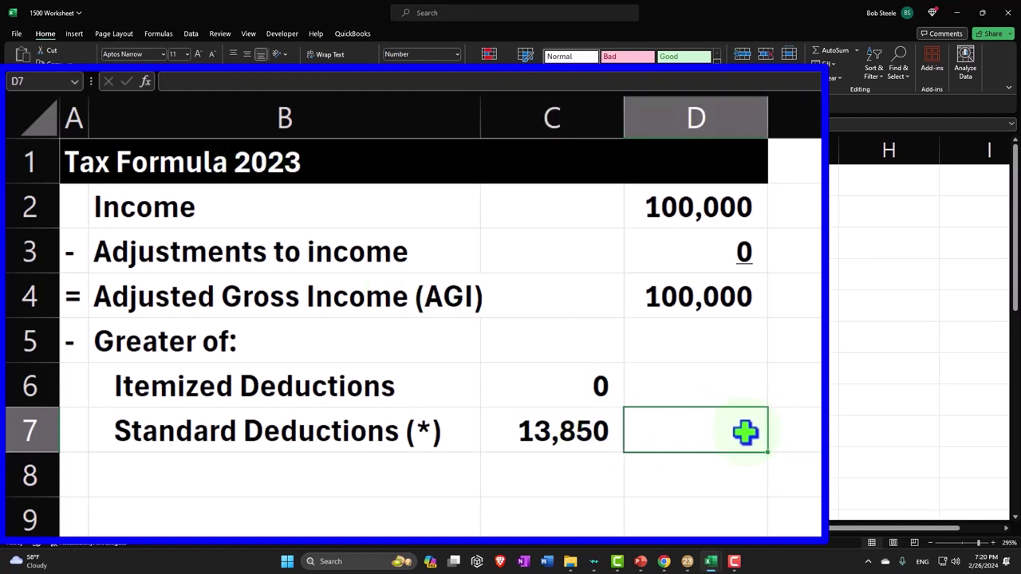
pyautogui.write('=')
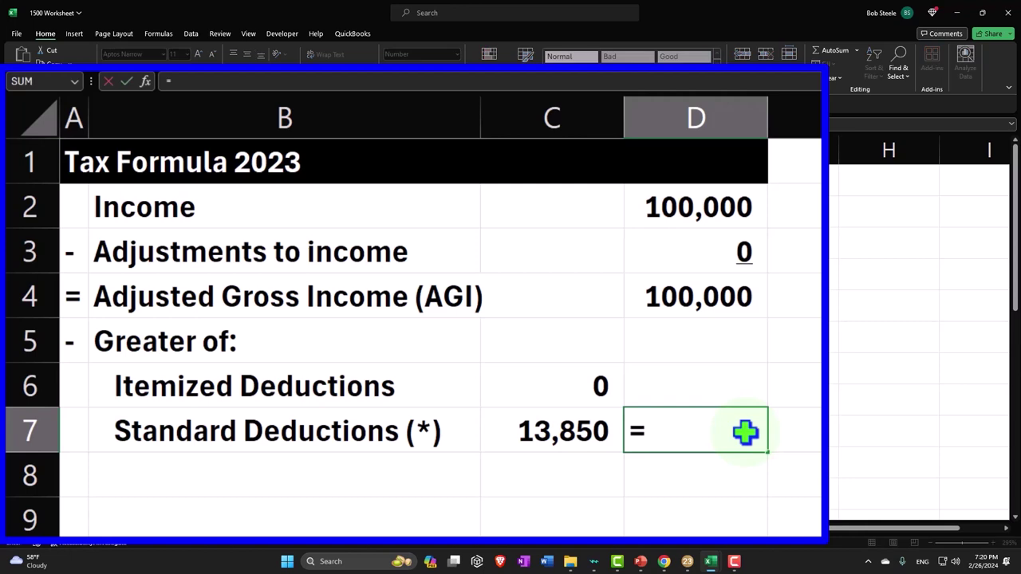
pyautogui.write('max')
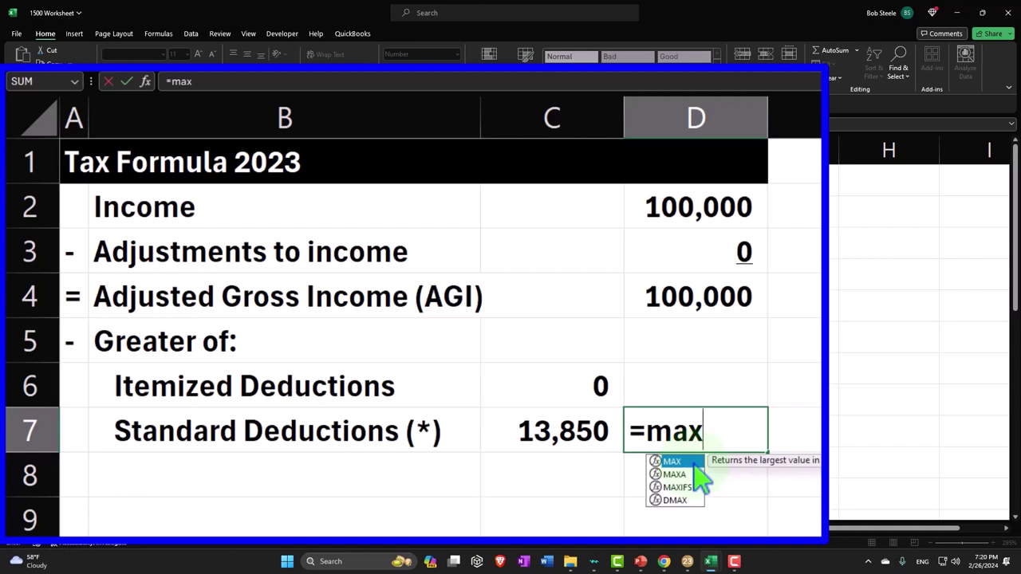
pyautogui.press('Tab')
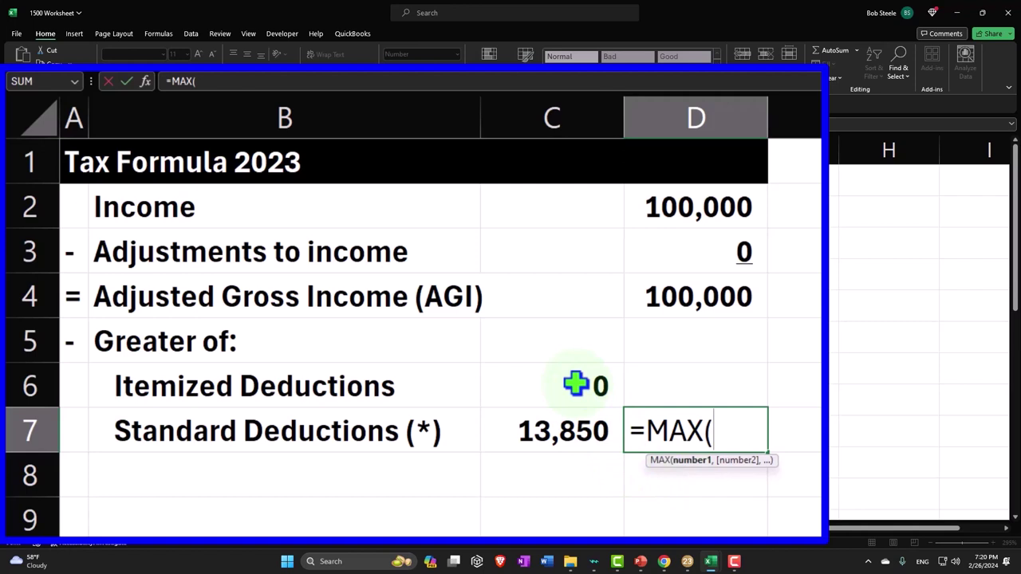
pyautogui.moveTo(576, 387); pyautogui.dragTo(574, 410)
pyautogui.press('Return')
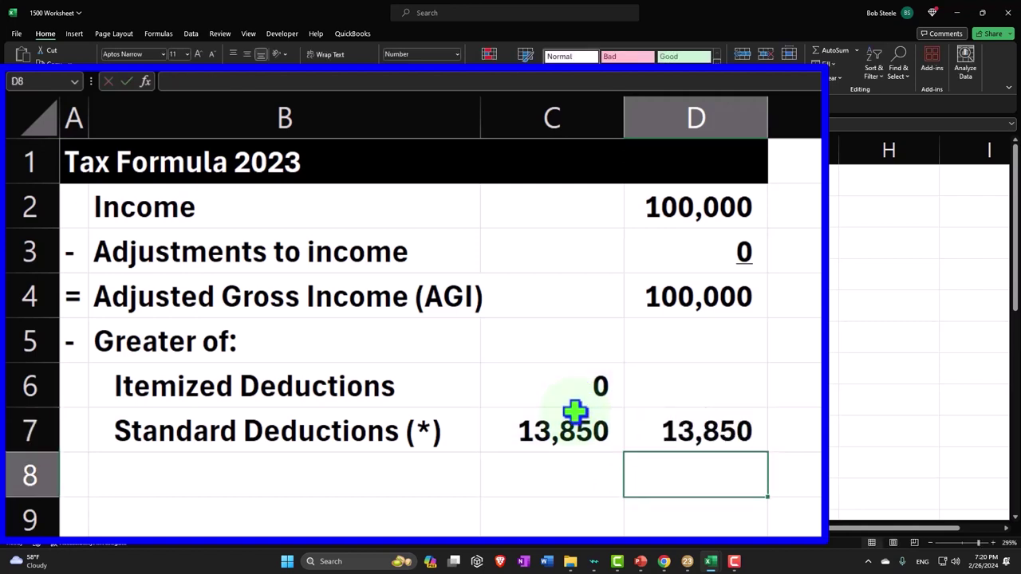
pyautogui.press('Up')
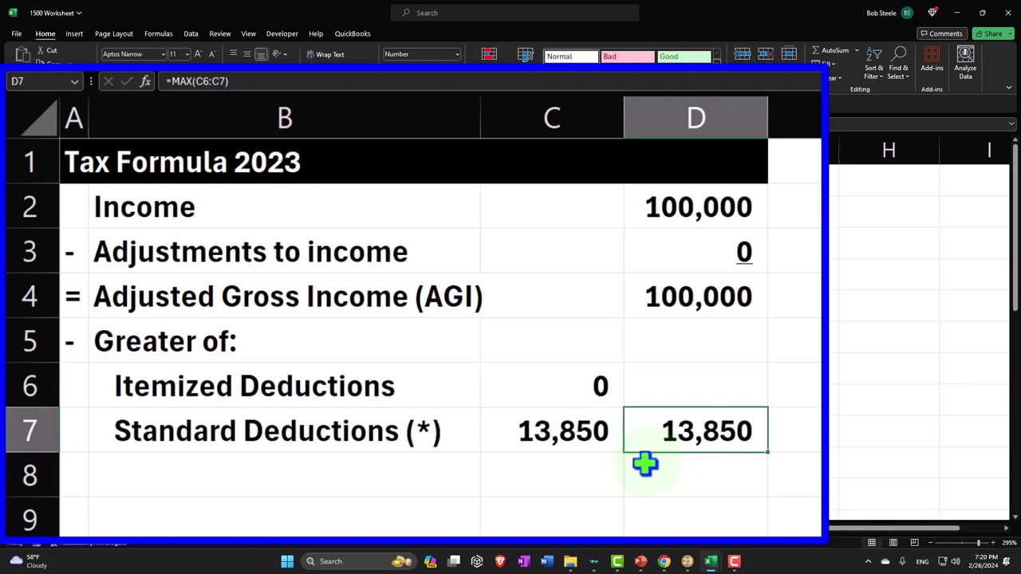
# Step: Move the =MAX(C6:C7) formula from D7 down to D8
pyautogui.click(692, 474)
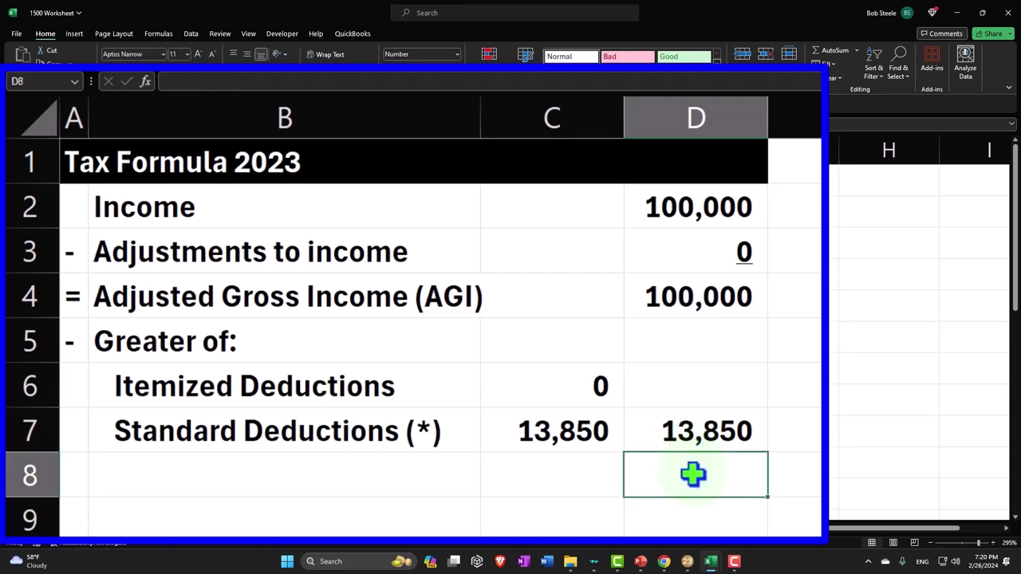
pyautogui.click(270, 469)
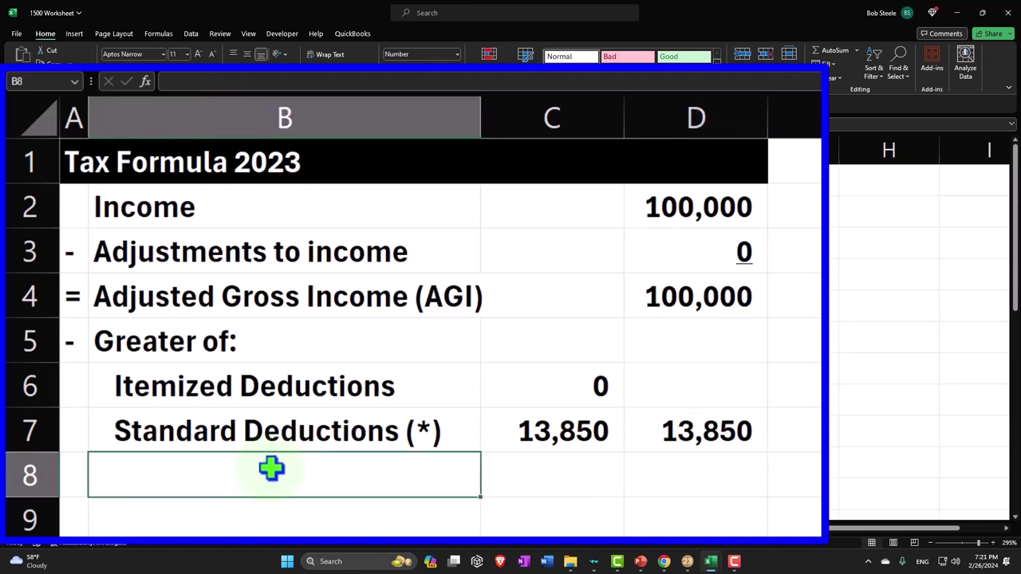
pyautogui.hotkey('ctrl', 'z')
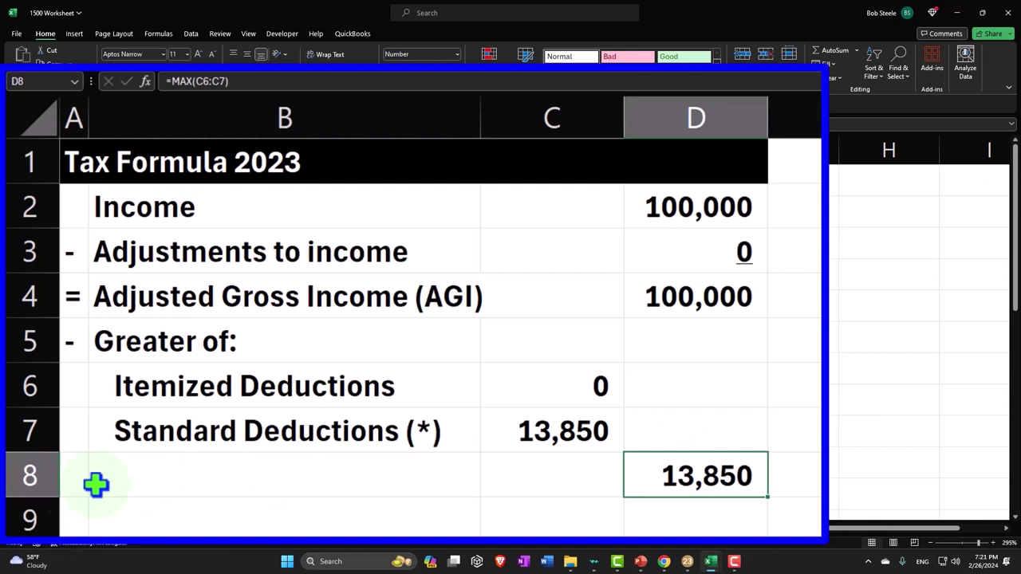
# Step: Label B8 "Greater of" and indent the label two levels
pyautogui.click(255, 476)
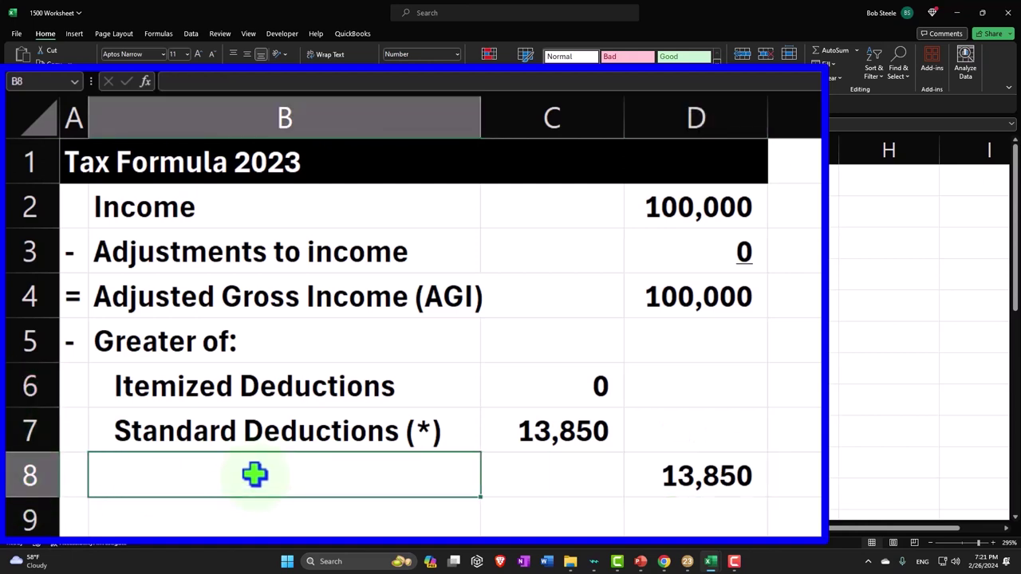
pyautogui.write('Greater off')
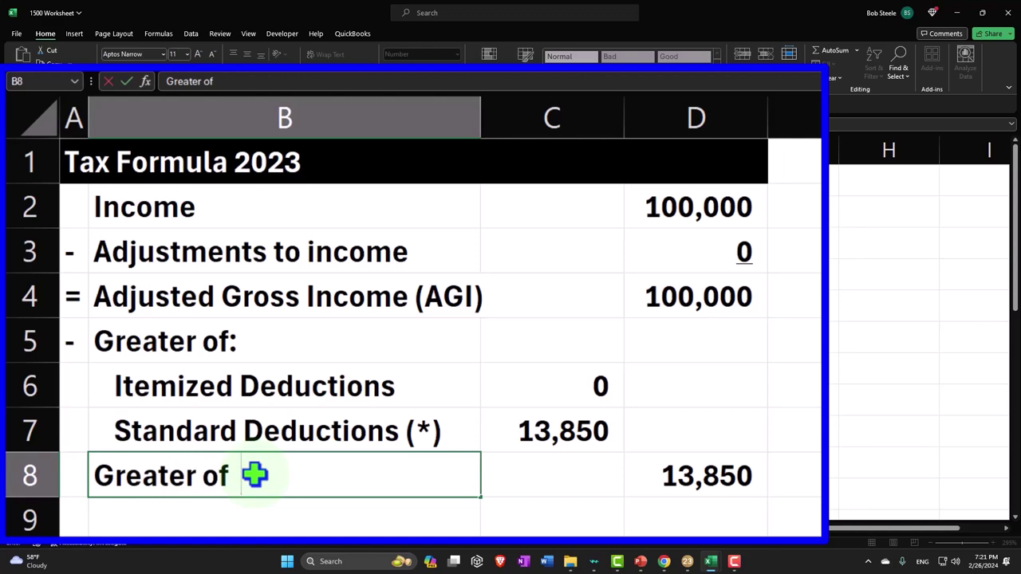
pyautogui.press('Return')
pyautogui.click(283, 477)
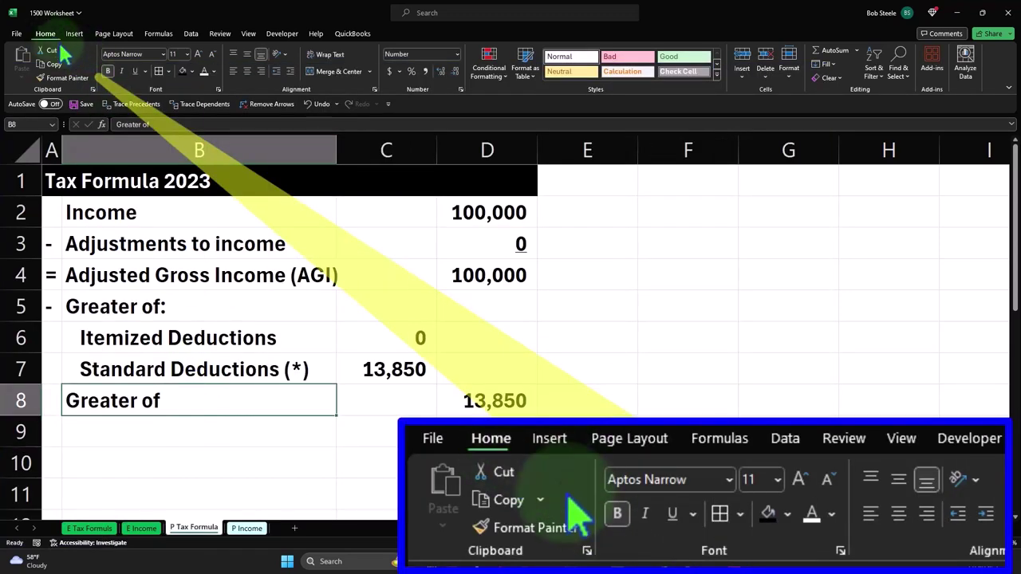
pyautogui.click(289, 68)
pyautogui.click(289, 69)
pyautogui.click(372, 423)
# Step: Underline the standard deduction amount in C7
pyautogui.click(214, 306)
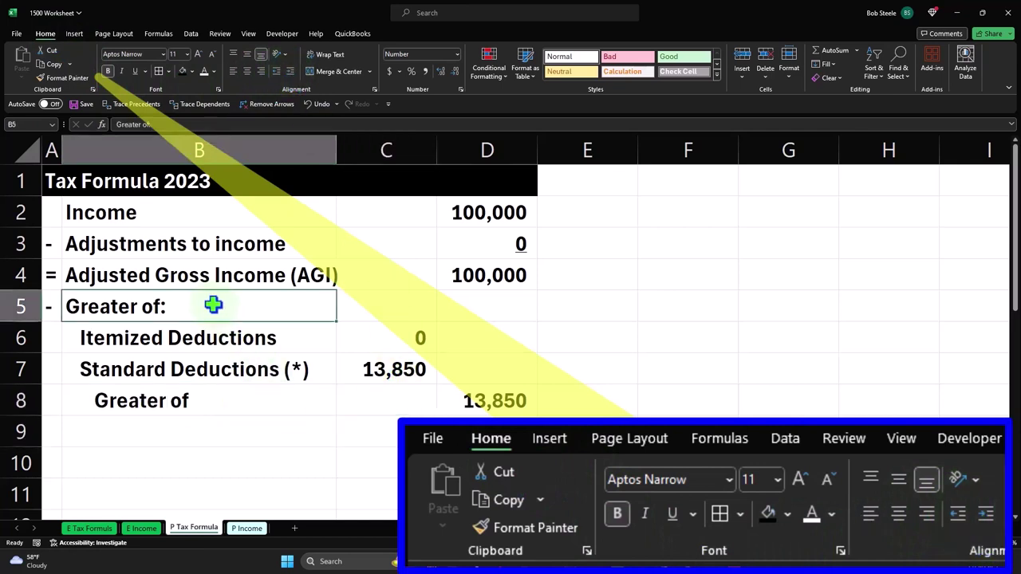
pyautogui.click(182, 349)
pyautogui.moveTo(182, 351); pyautogui.dragTo(182, 360)
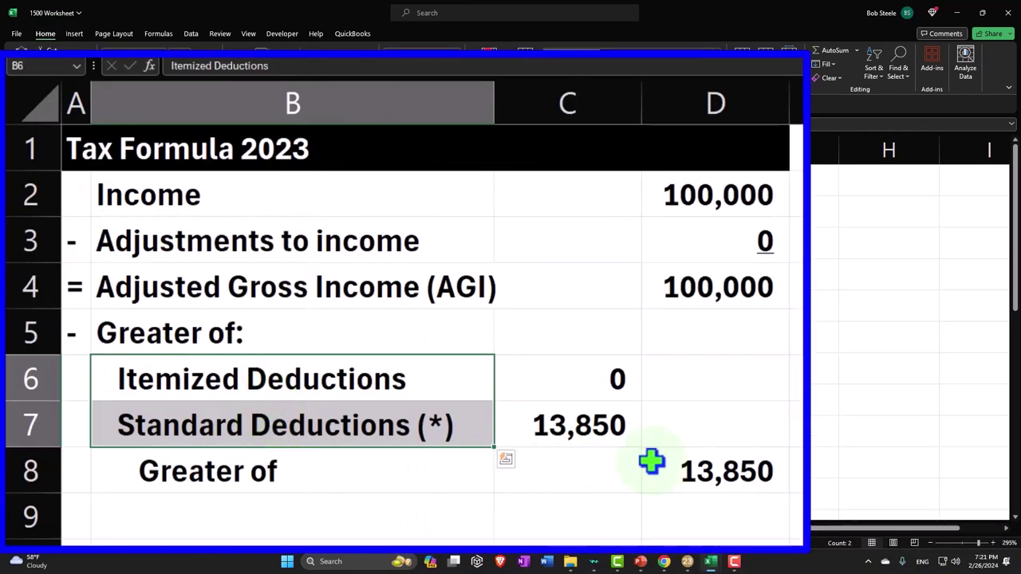
pyautogui.click(402, 365)
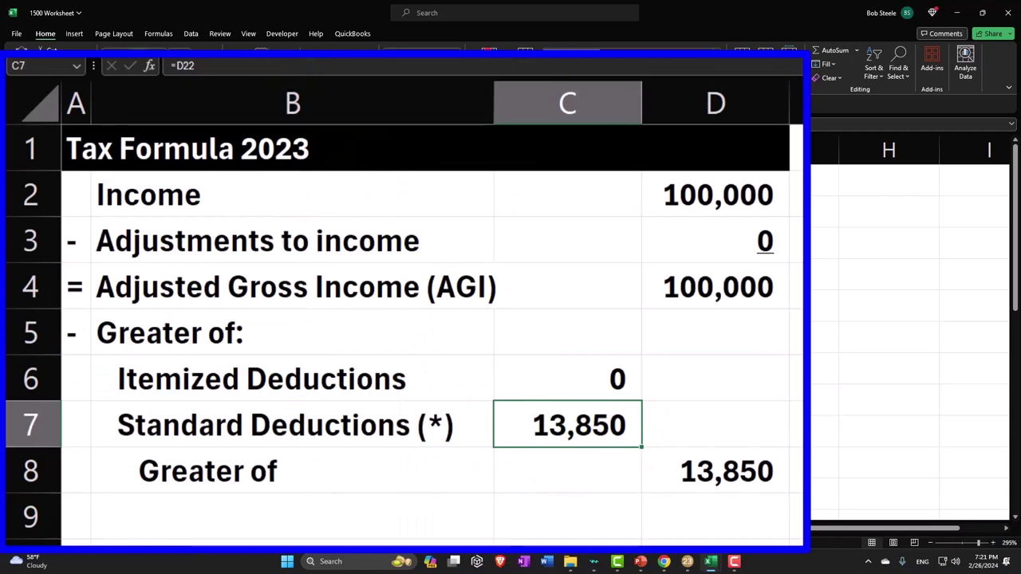
pyautogui.click(736, 464)
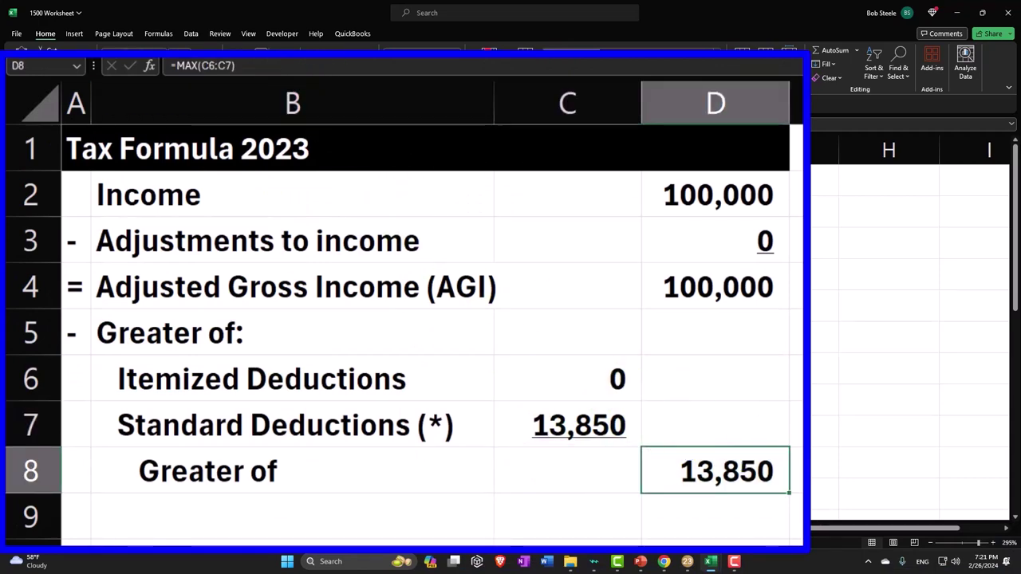
# Step: Put an equals sign in A9 and label B9 "Taxable Income"
pyautogui.click(228, 519)
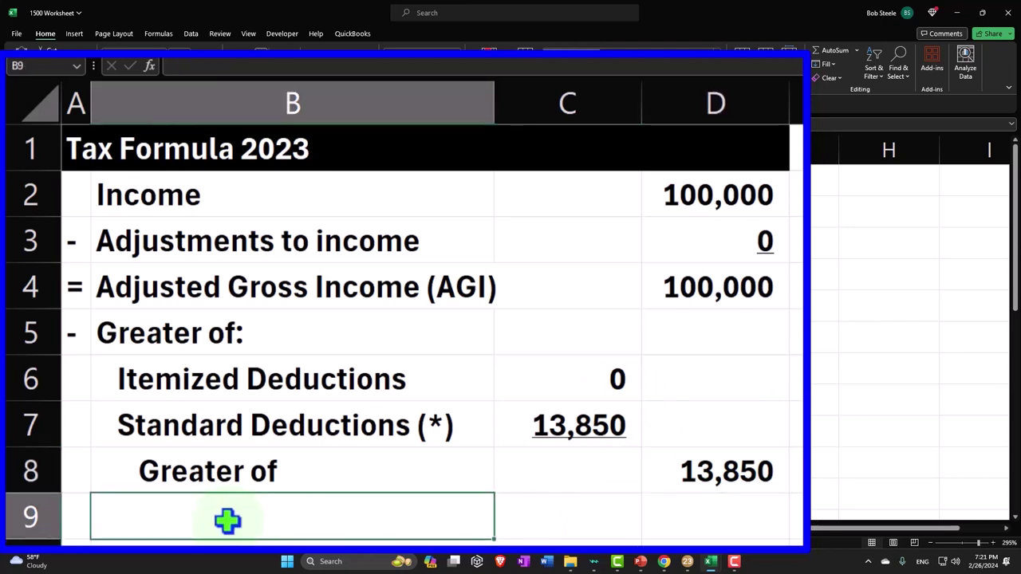
pyautogui.press('Left')
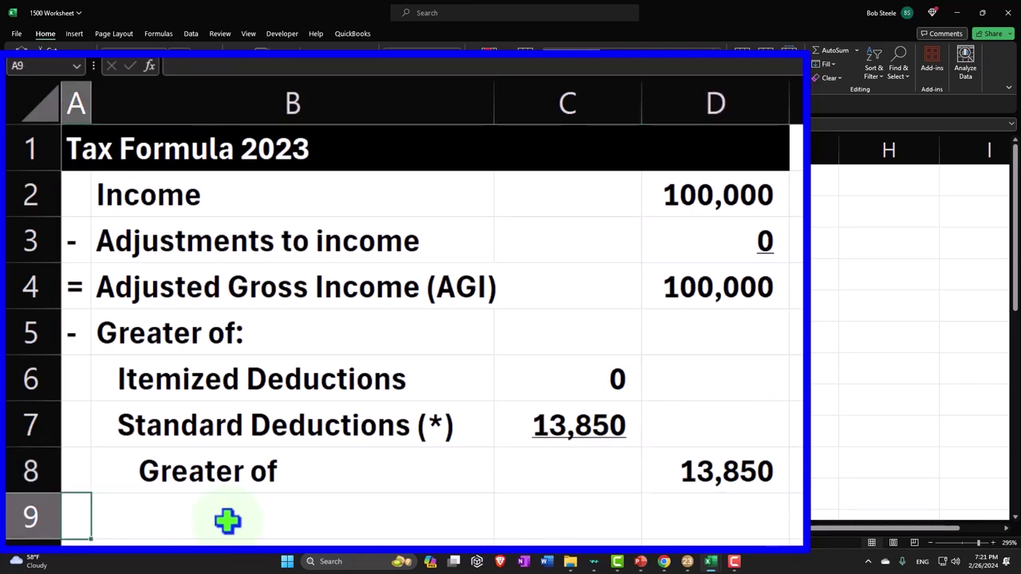
pyautogui.write('=')
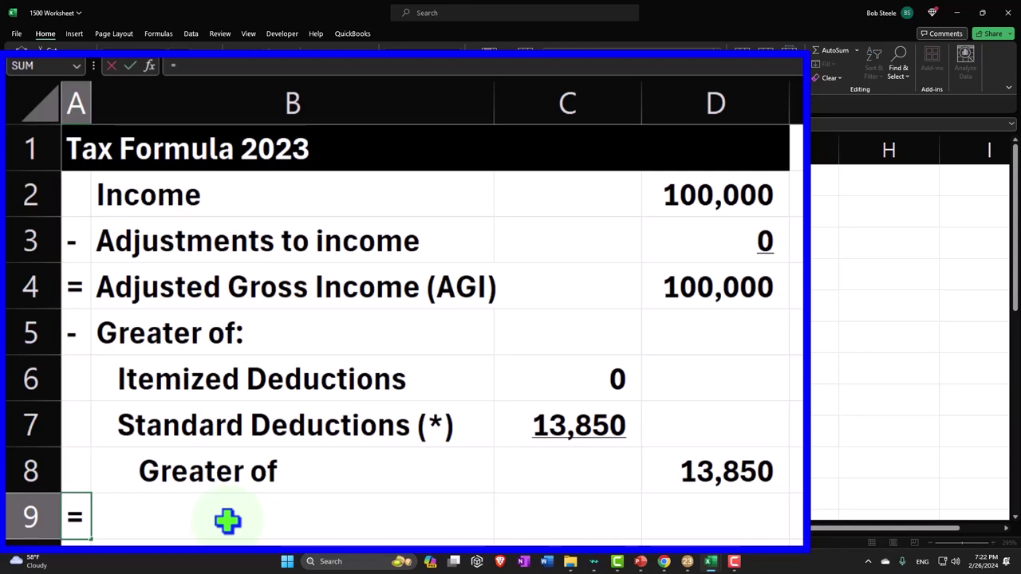
pyautogui.click(228, 519)
pyautogui.hotkey('ctrl', 'Return')
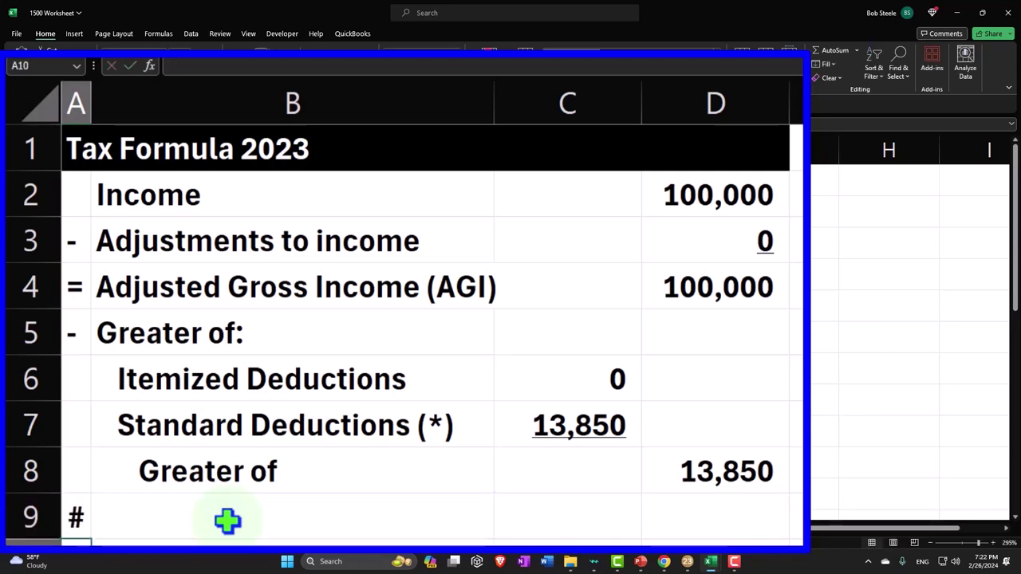
pyautogui.write('=')
pyautogui.hotkey('ctrl', 'Return')
pyautogui.press('Right')
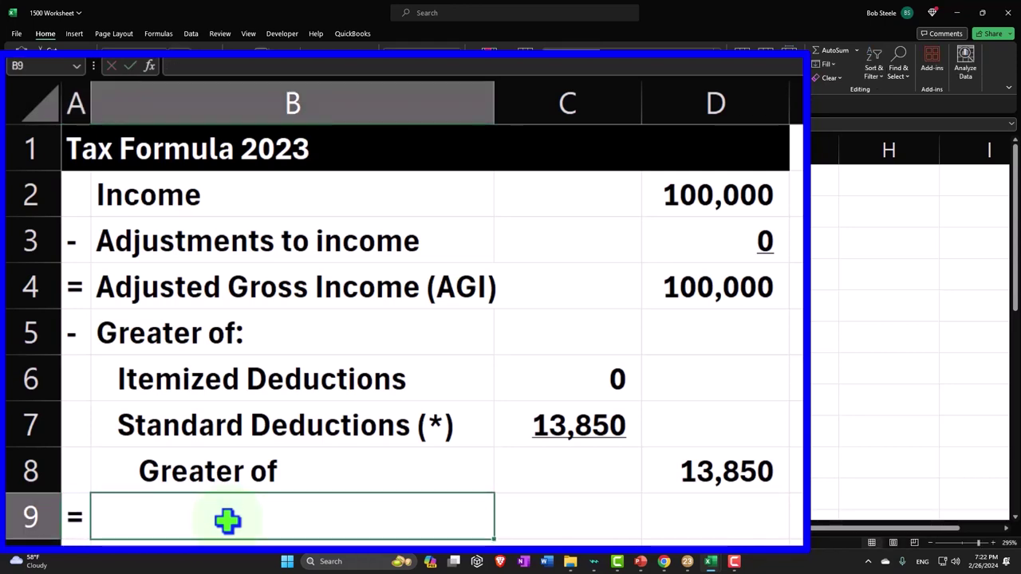
pyautogui.write('Ta')
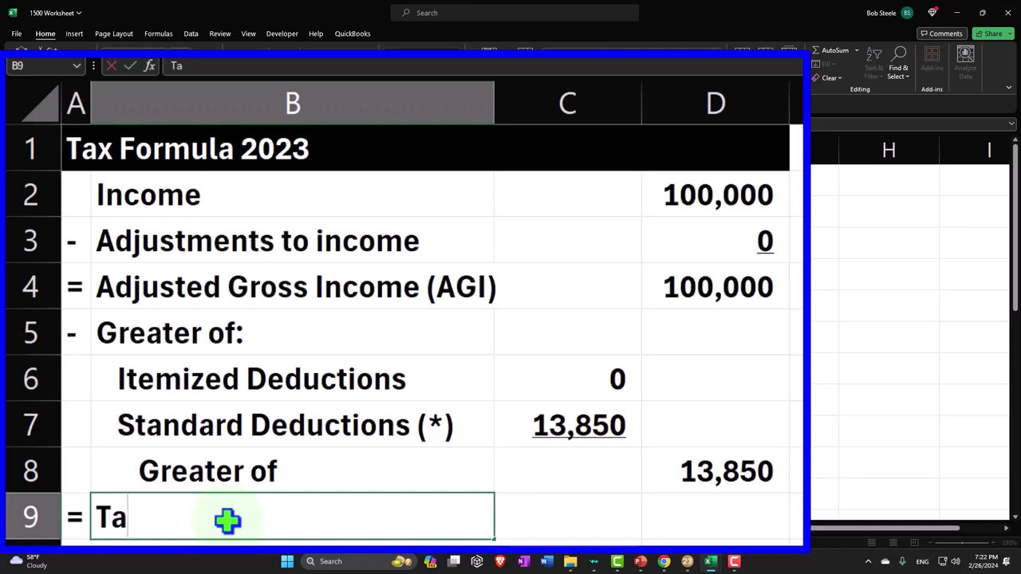
pyautogui.write('xable Incomee')
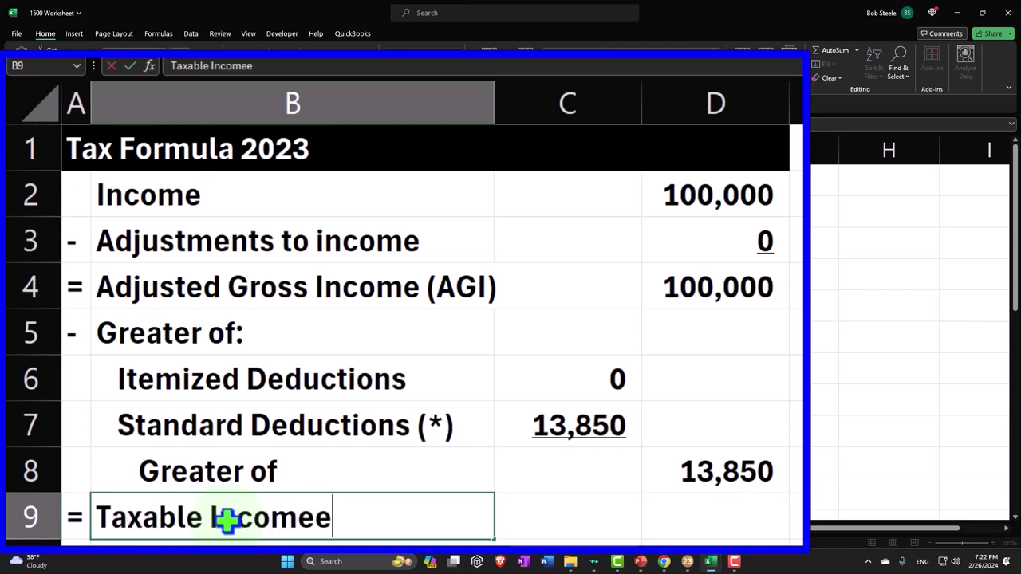
pyautogui.press('BackSpace')
pyautogui.press('Tab')
# Step: Enter the formula =D4-D8 in D9 to subtract the greater deduction from adjusted gross income
pyautogui.press('Tab')
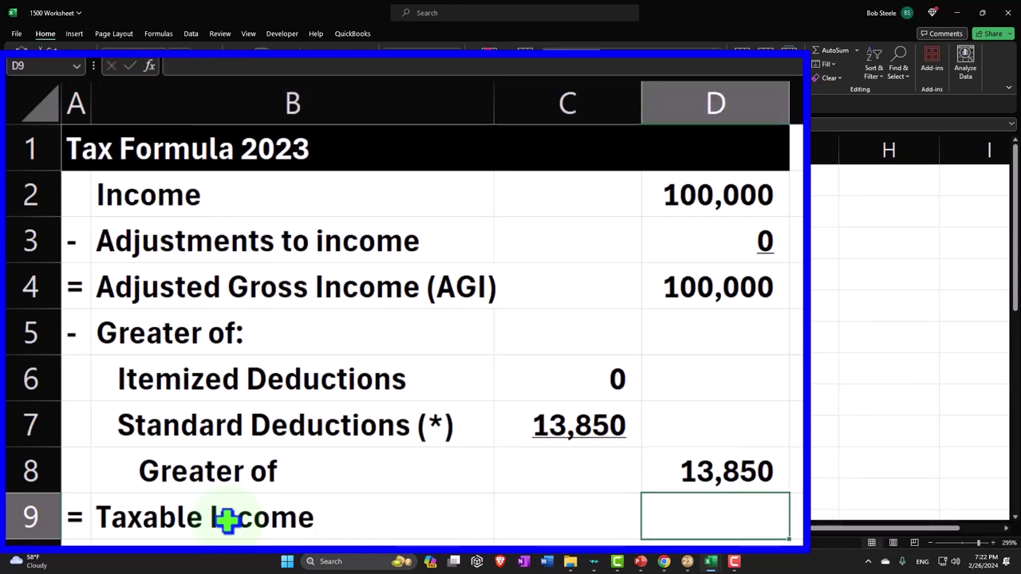
pyautogui.write('=')
pyautogui.press('Up')
pyautogui.press('Up')
pyautogui.press('Up')
pyautogui.press('Up')
pyautogui.press('Up')
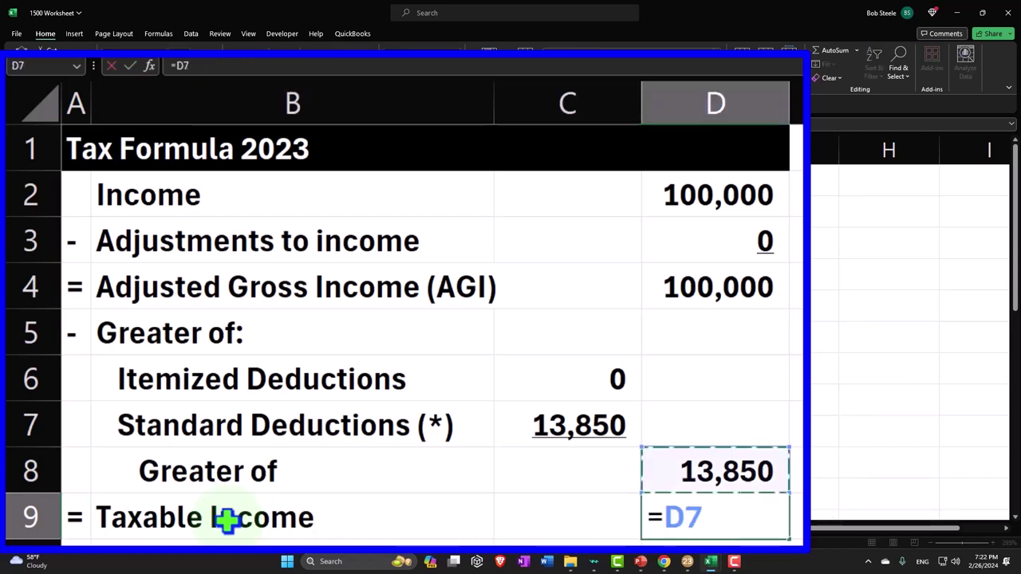
pyautogui.write('-')
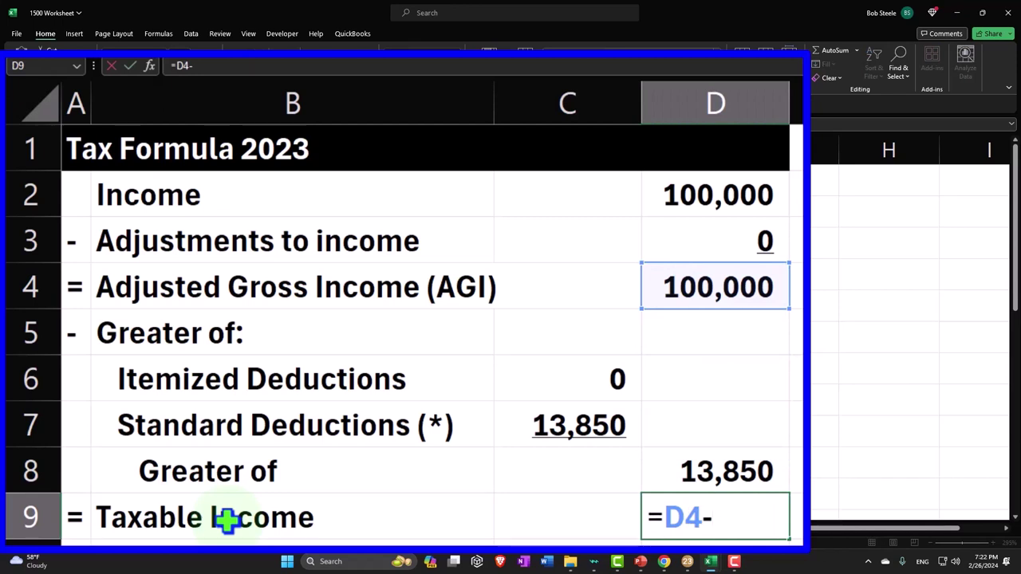
pyautogui.press('Up')
pyautogui.press('Return')
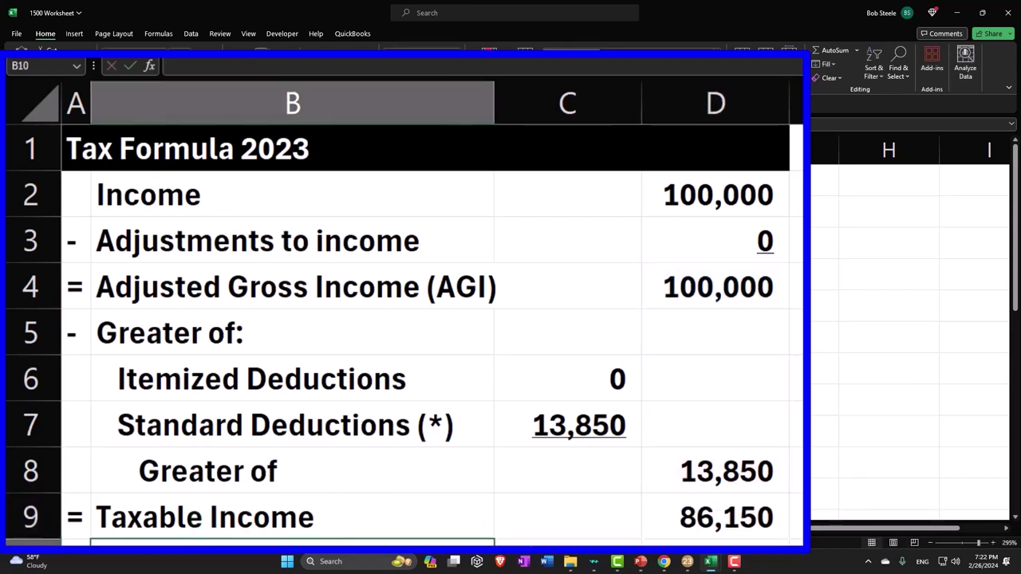
# Step: Switch to Lacerte to check the tax lines on page 2 of Form 1040, and return to the Excel worksheet
pyautogui.click(687, 561)
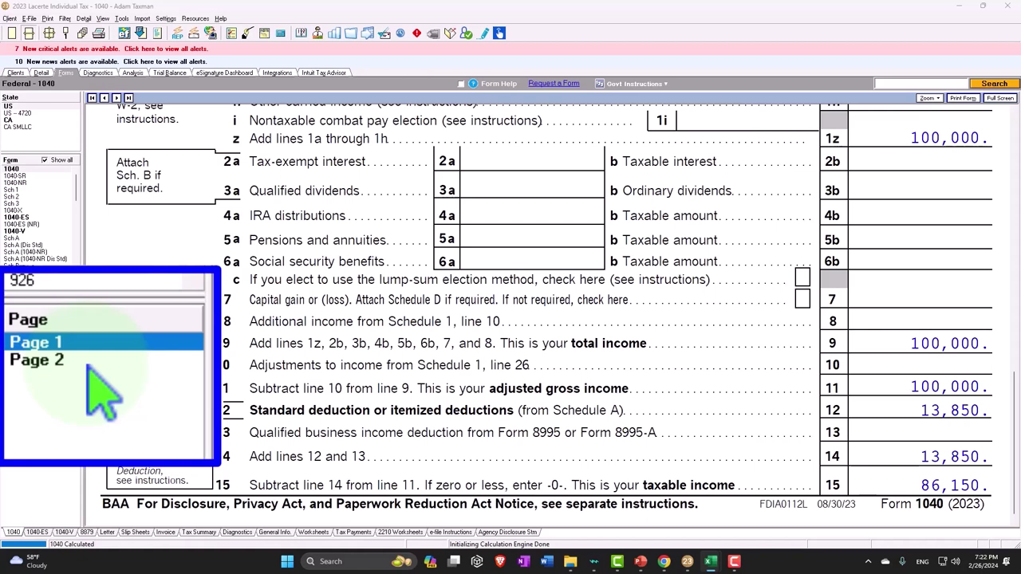
pyautogui.click(24, 421)
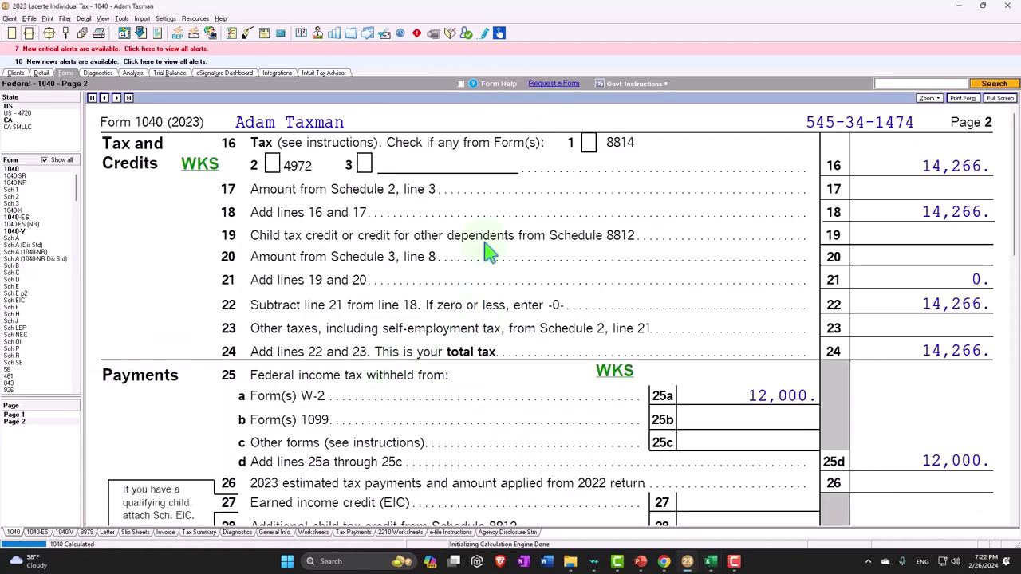
pyautogui.moveTo(713, 563)
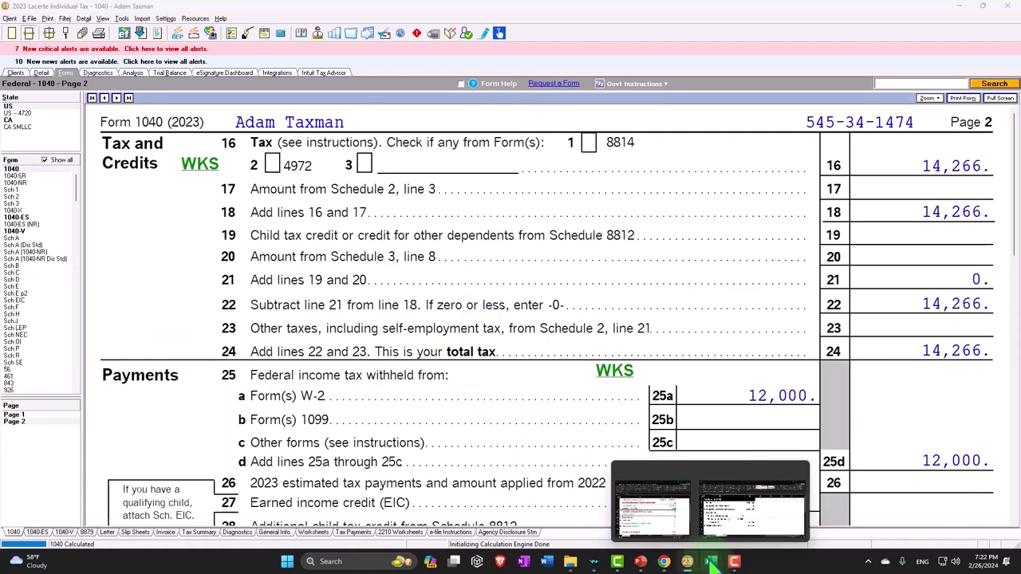
pyautogui.click(717, 501)
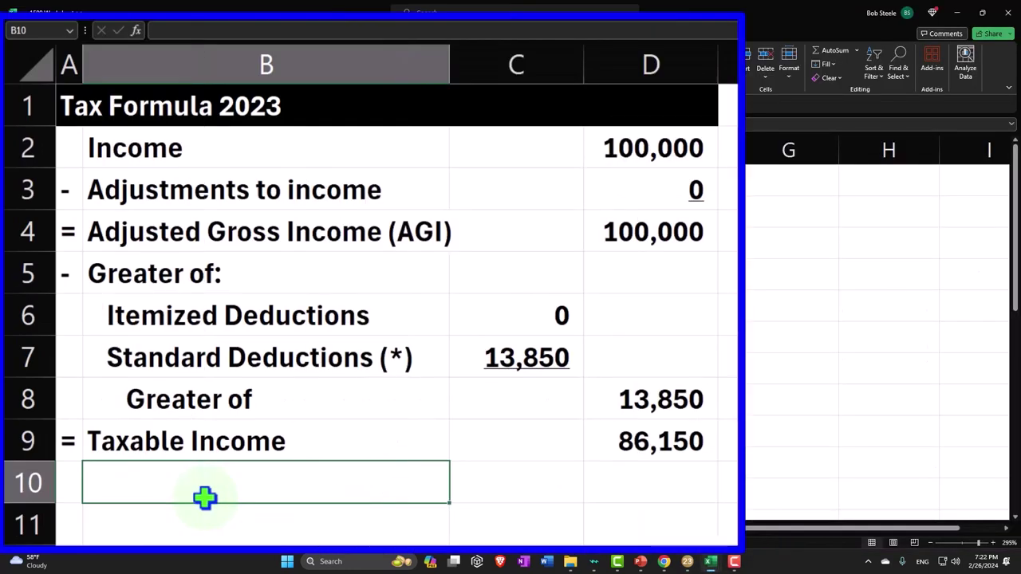
# Step: Put a multiplication sign "x" in A10 and label B10 "Average Tax Rate"
pyautogui.press('Left')
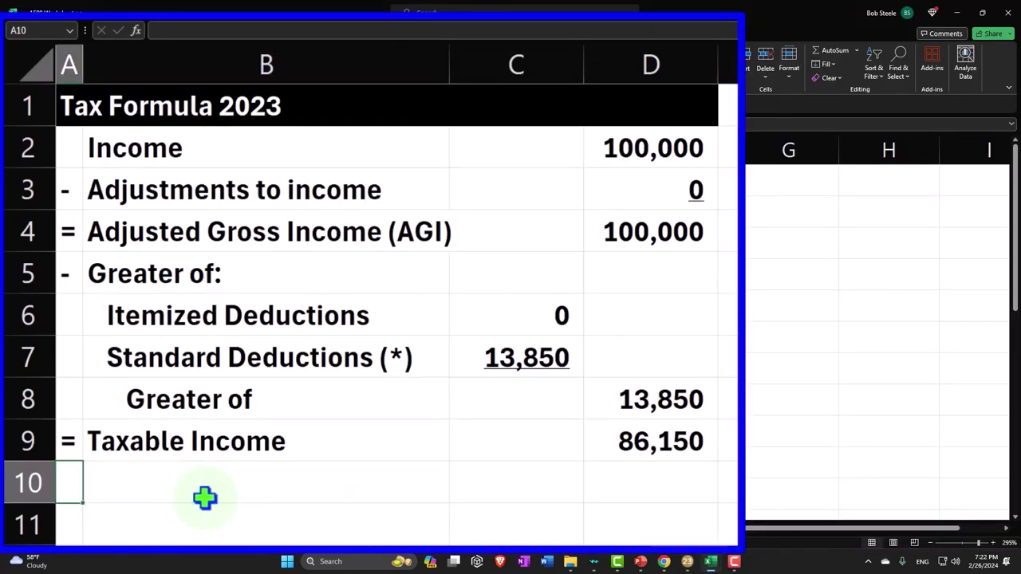
pyautogui.write('x')
pyautogui.press('Tab')
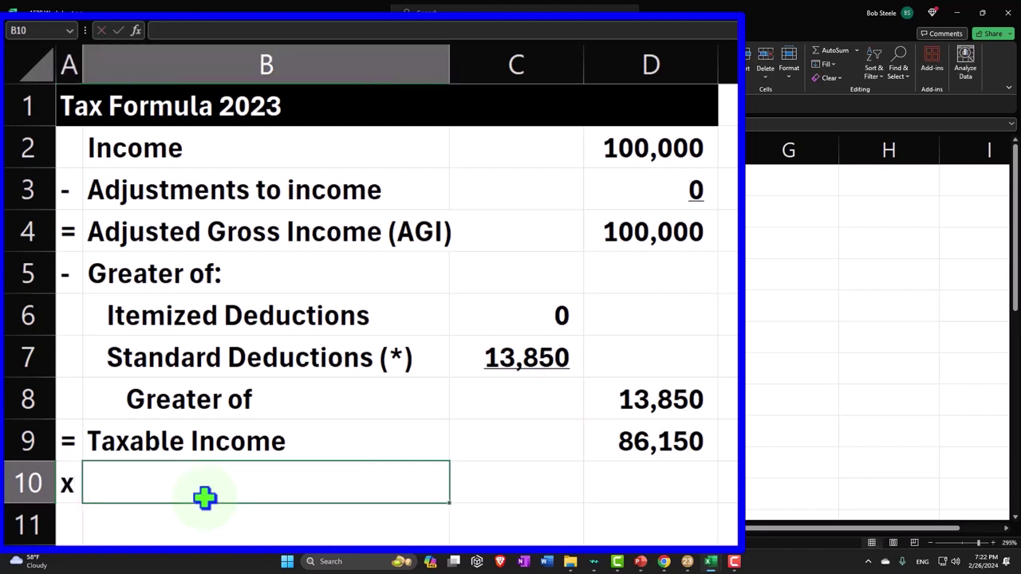
pyautogui.write('Aver')
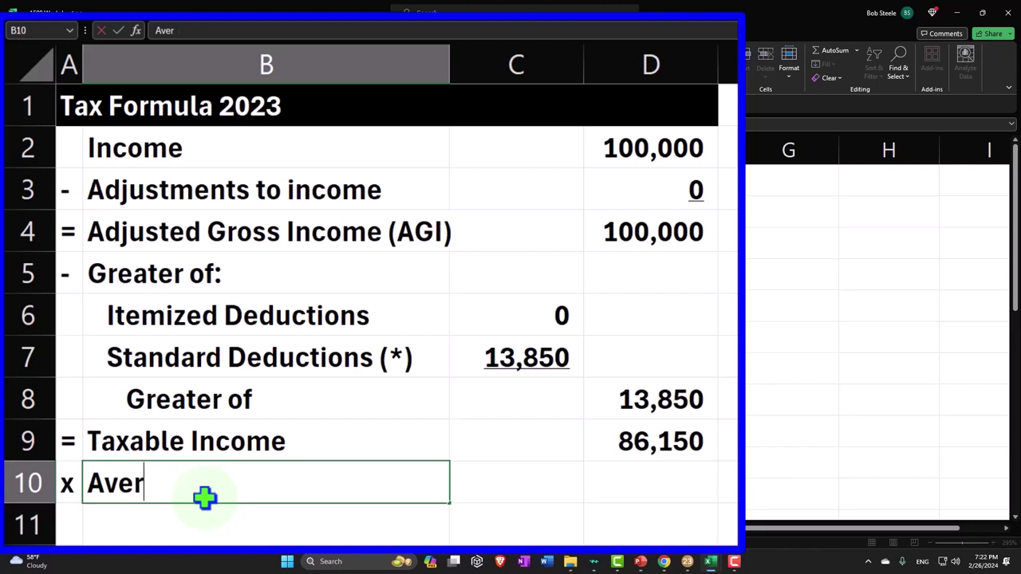
pyautogui.write('age Tax Rate')
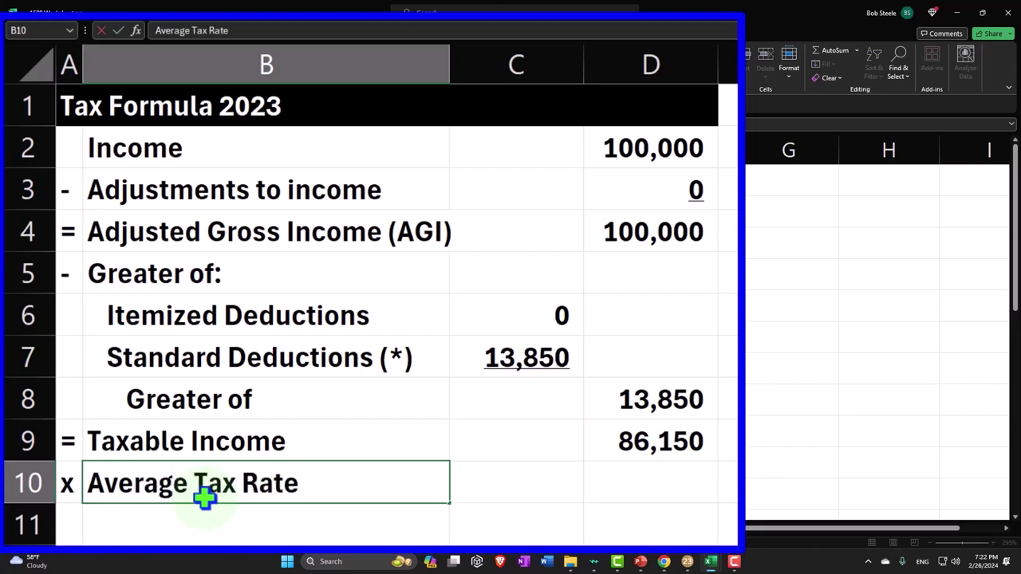
pyautogui.press('Tab')
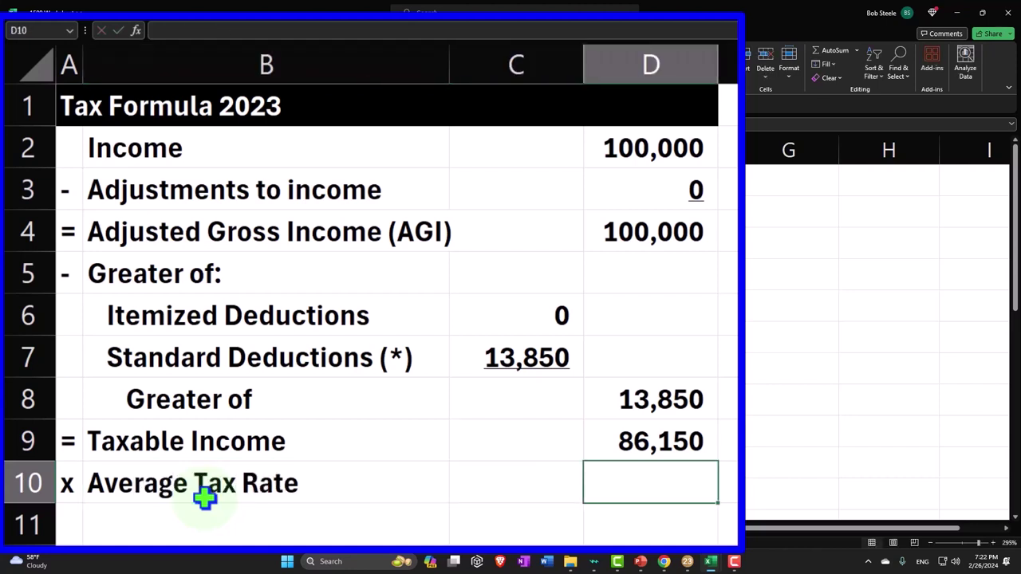
pyautogui.press('Down')
pyautogui.press('Down')
pyautogui.press('Down')
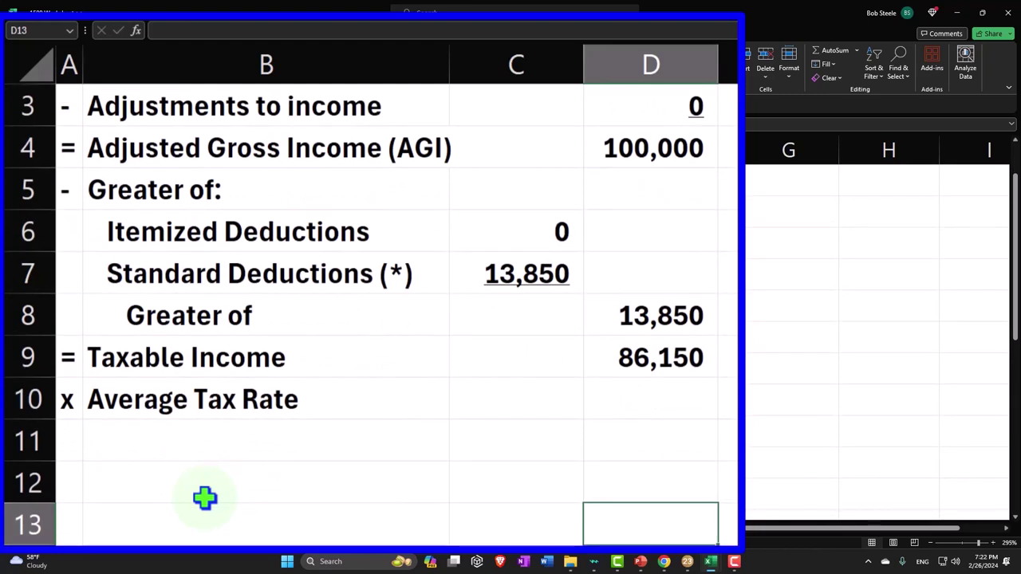
pyautogui.press('Up')
pyautogui.press('Up')
pyautogui.press('Up')
pyautogui.press('Down')
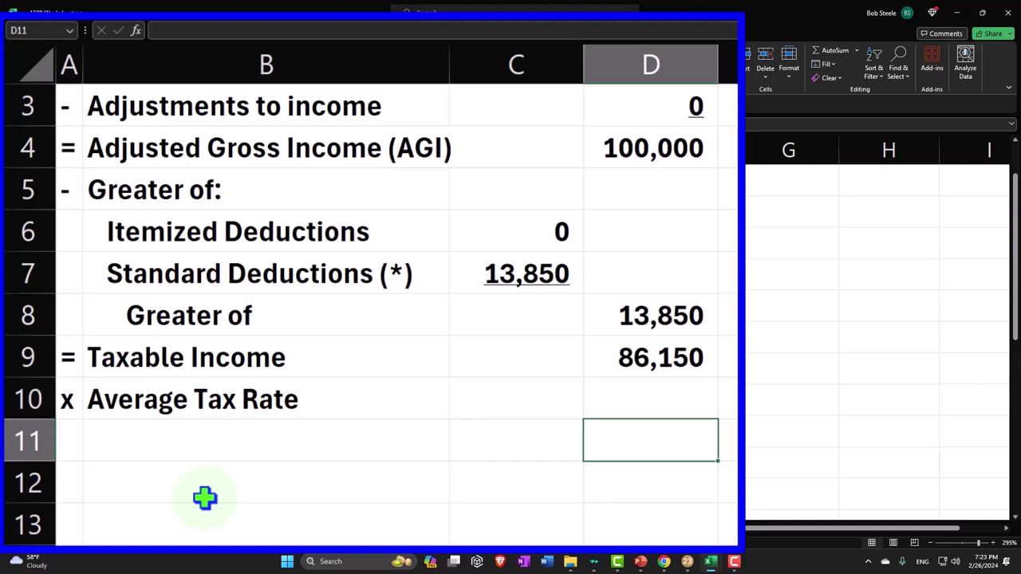
pyautogui.press('Up')
# Step: Put an equals sign in A11 and label B11 "Tax Before Credits & Other Taxes"
pyautogui.press('Down')
pyautogui.press('Left')
pyautogui.press('Left')
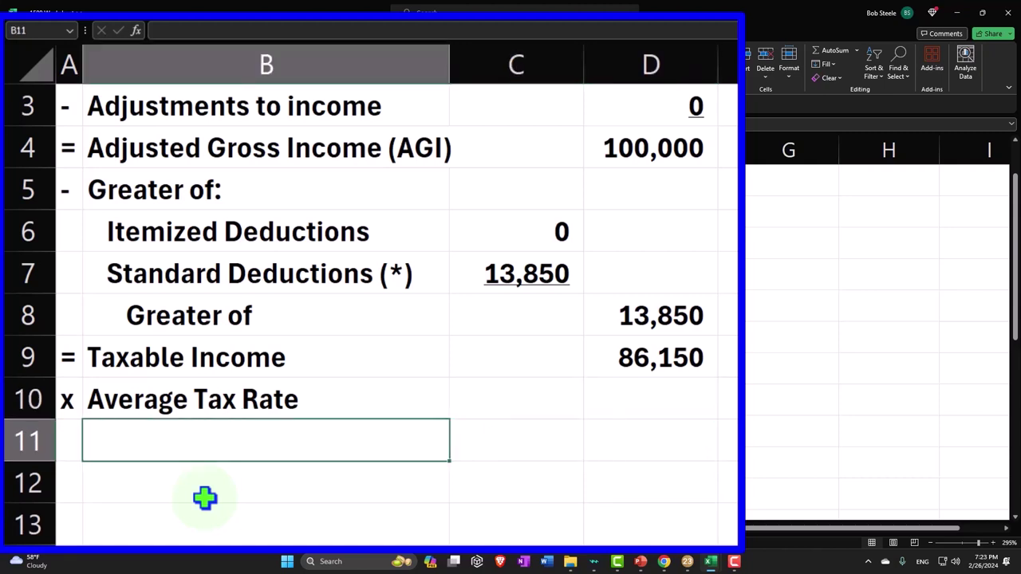
pyautogui.press('Left')
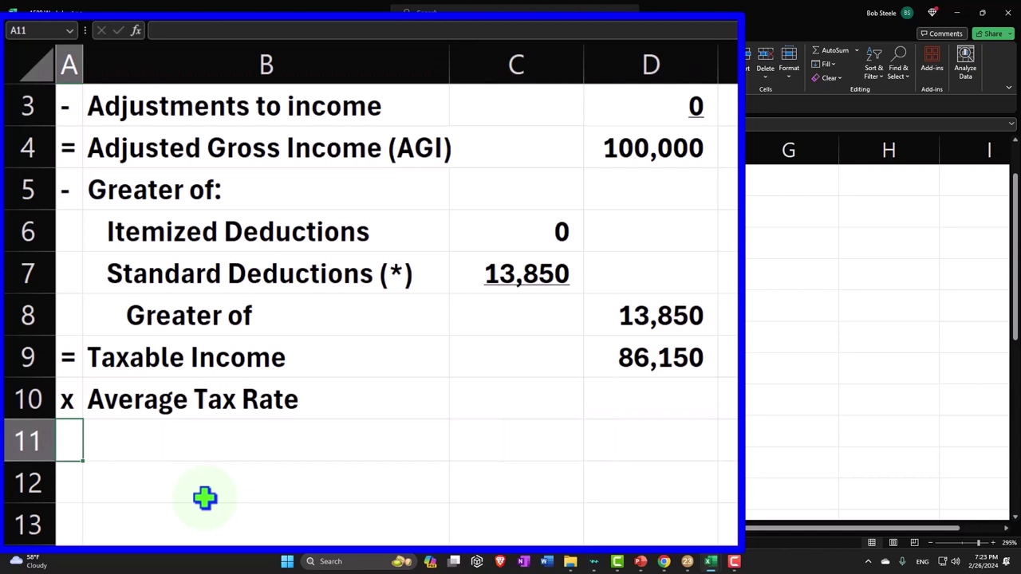
pyautogui.write('=')
pyautogui.press('Return')
pyautogui.press('Up')
pyautogui.press('Right')
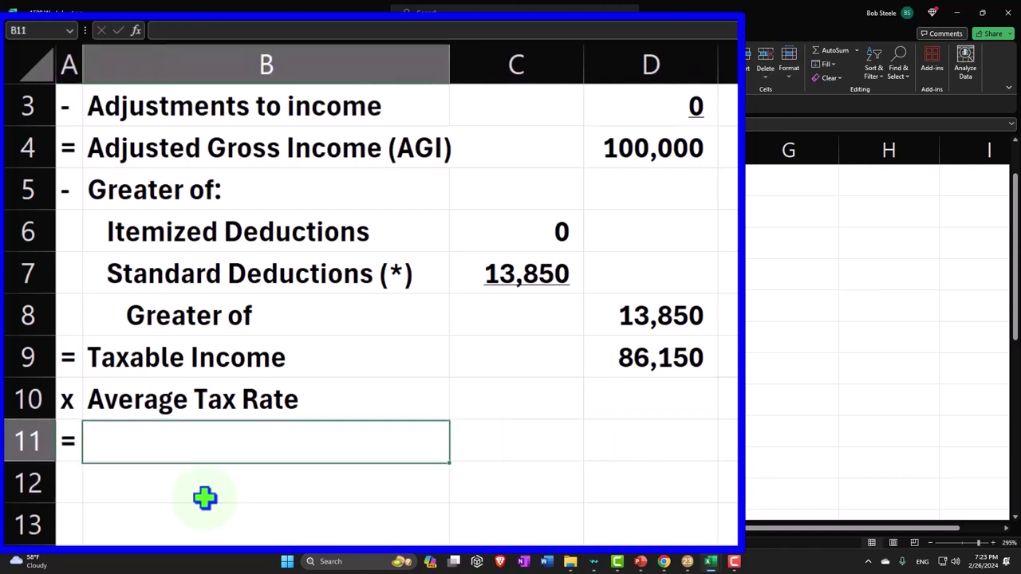
pyautogui.write('Tax Be')
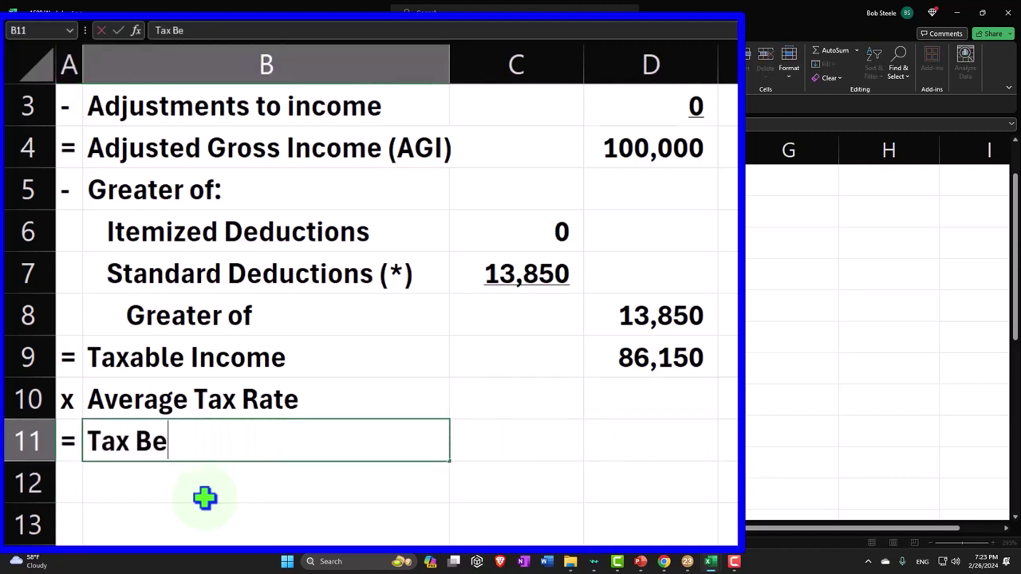
pyautogui.write('fore Credits &')
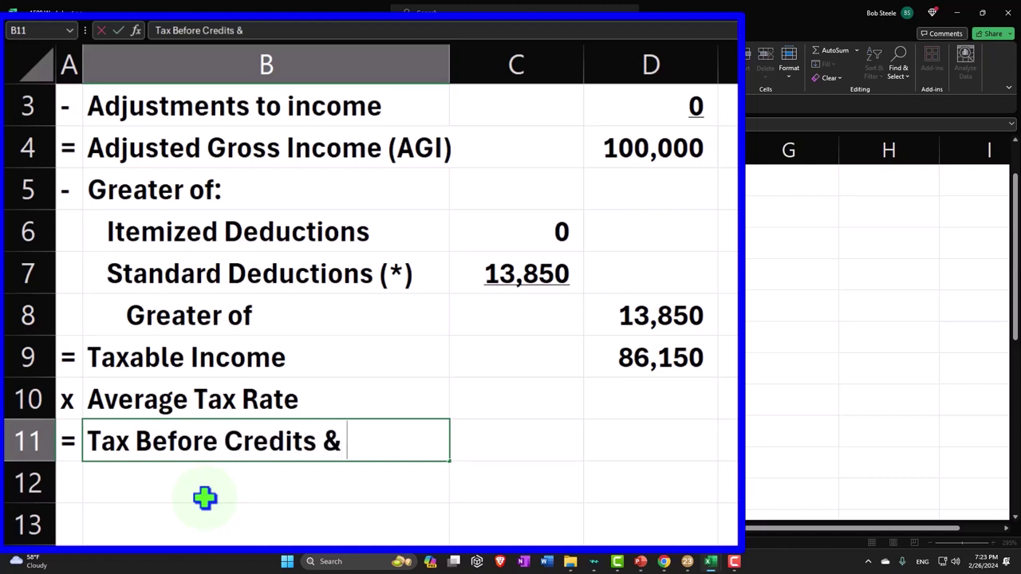
pyautogui.write(' Other')
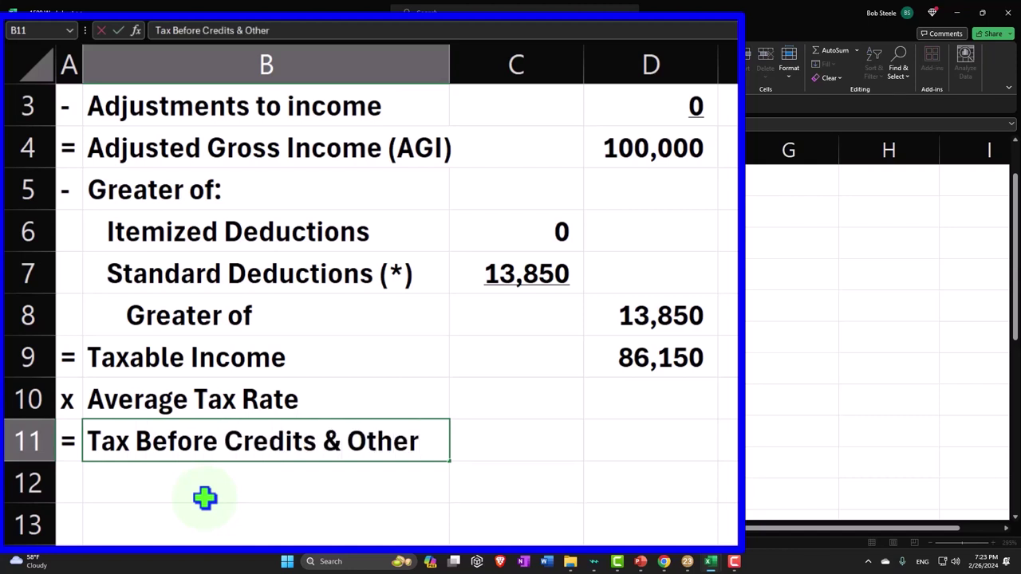
pyautogui.write(' Taxes')
pyautogui.press('Tab')
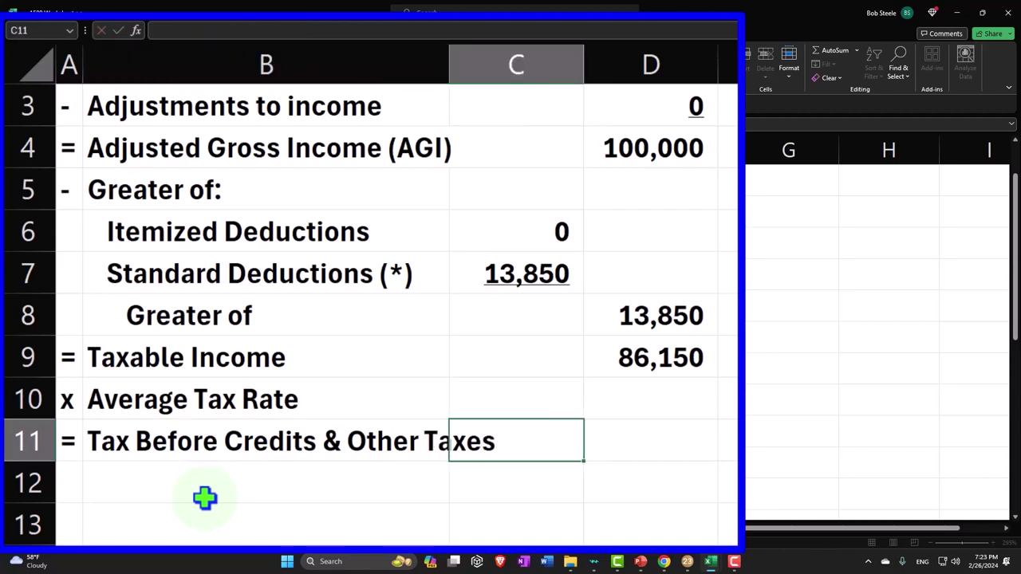